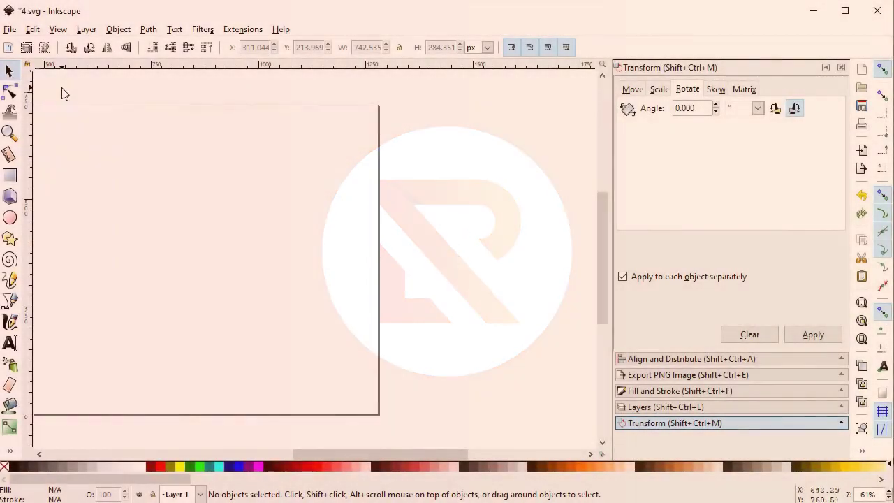
- Set the document's display units to px in the document properties
left_click(12, 31)
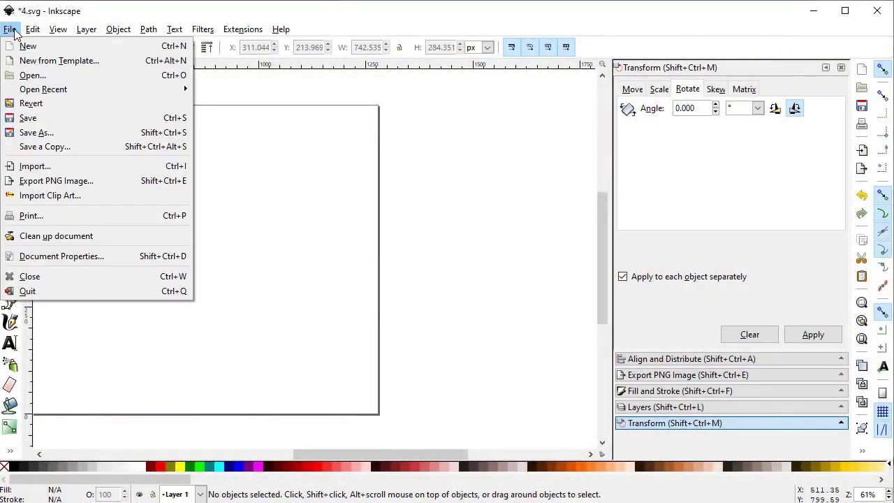
left_click(93, 257)
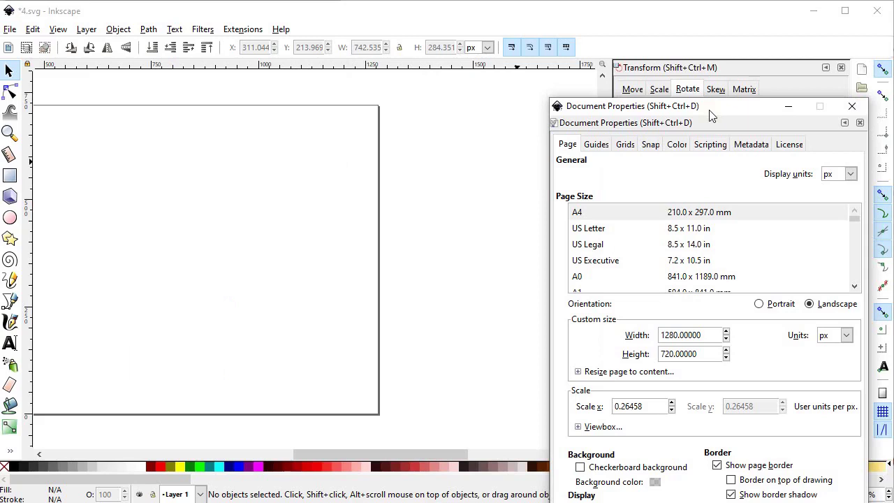
left_click_drag(709, 115, 472, 87)
left_click(617, 155)
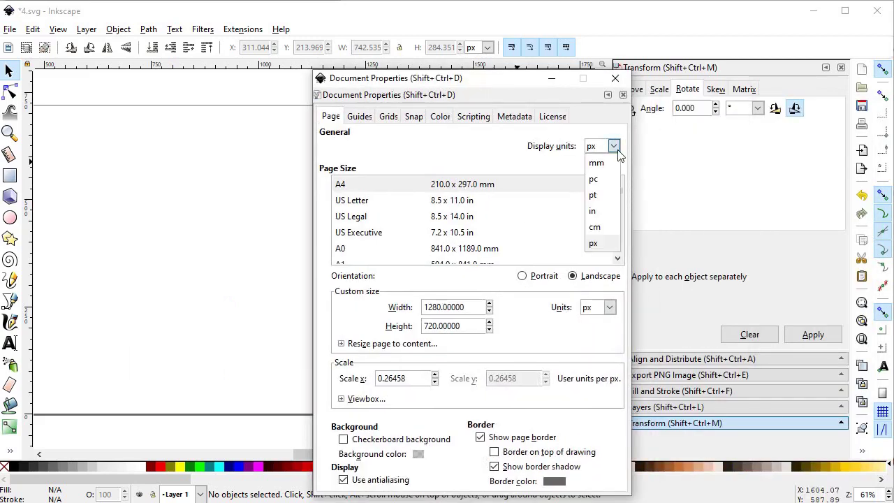
left_click(605, 245)
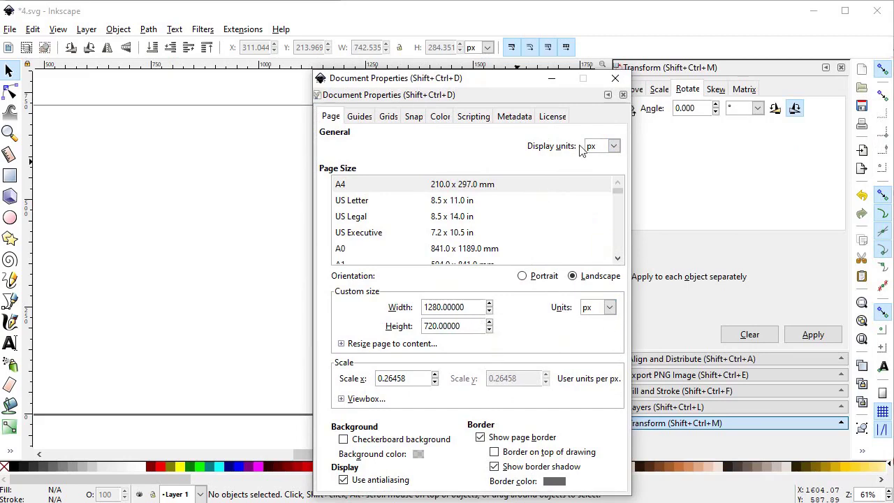
left_click(615, 77)
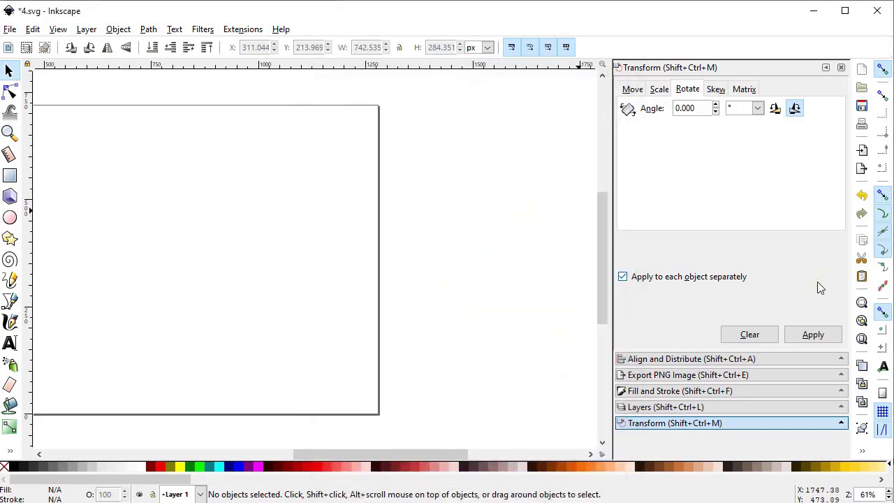
- Draw a single dot and a horizontal straight line about 467 px long below it in the upper middle of the page with the Pencil tool
left_click(862, 338)
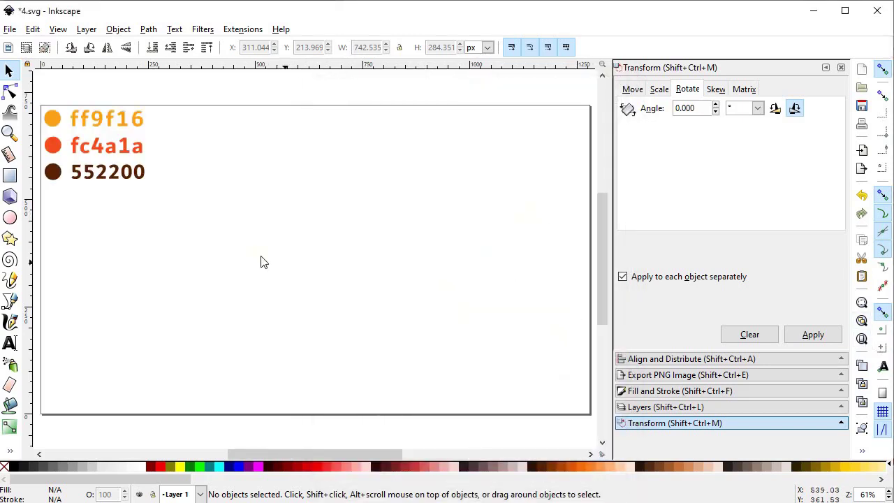
left_click(10, 280)
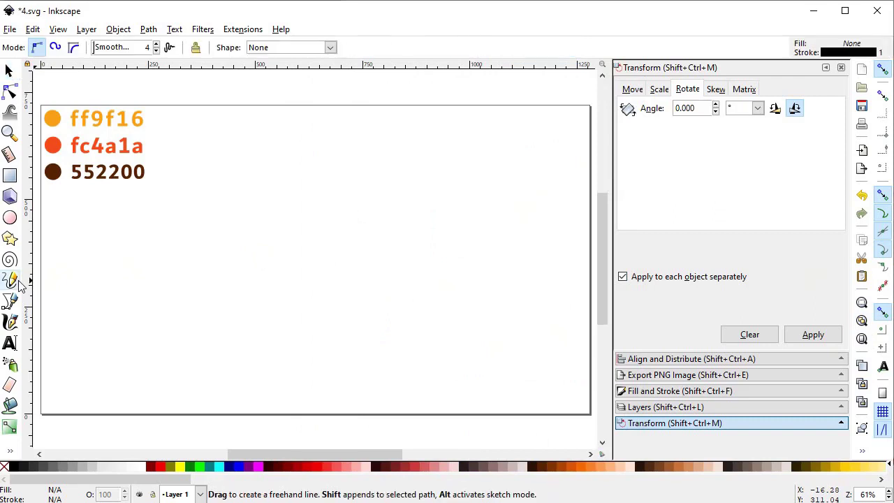
left_click(199, 165)
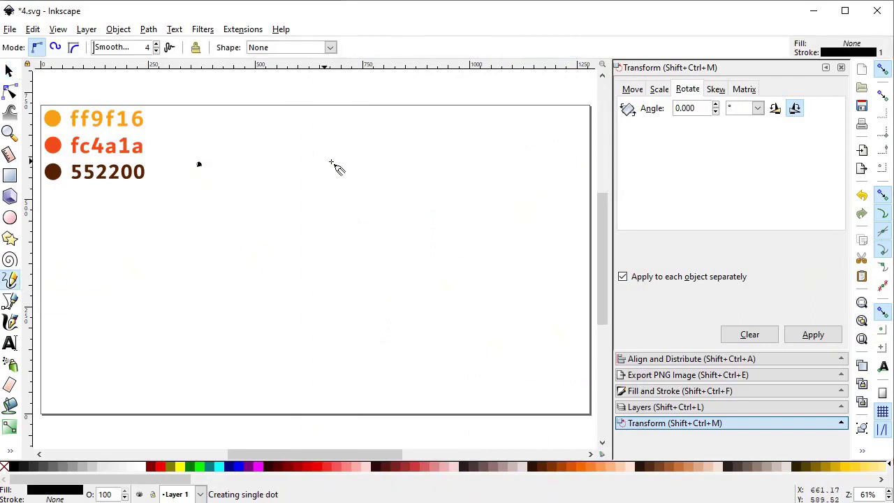
left_click_drag(197, 192, 396, 191)
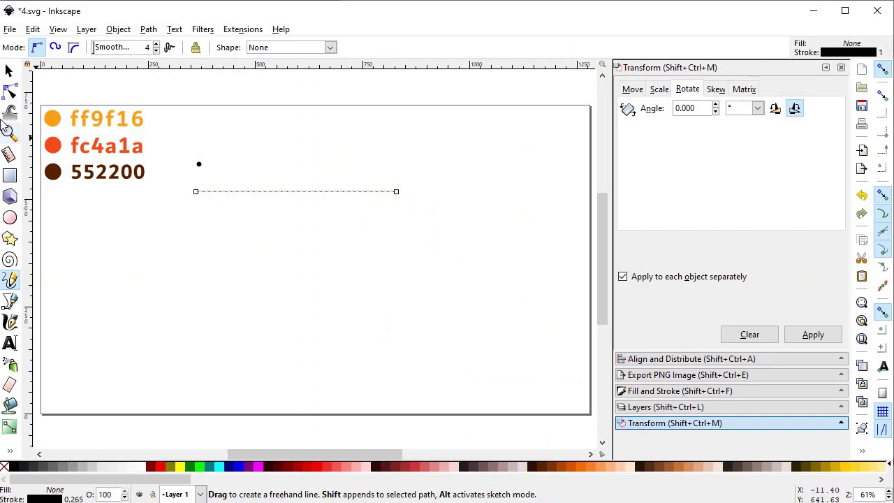
- Give the horizontal line a 3 px stroke width and set its length to 470 px
left_click(9, 71)
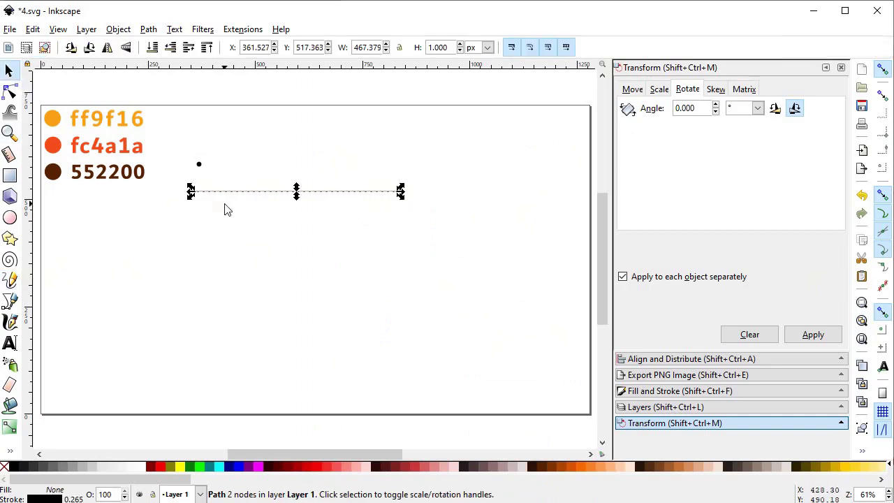
left_click(659, 392)
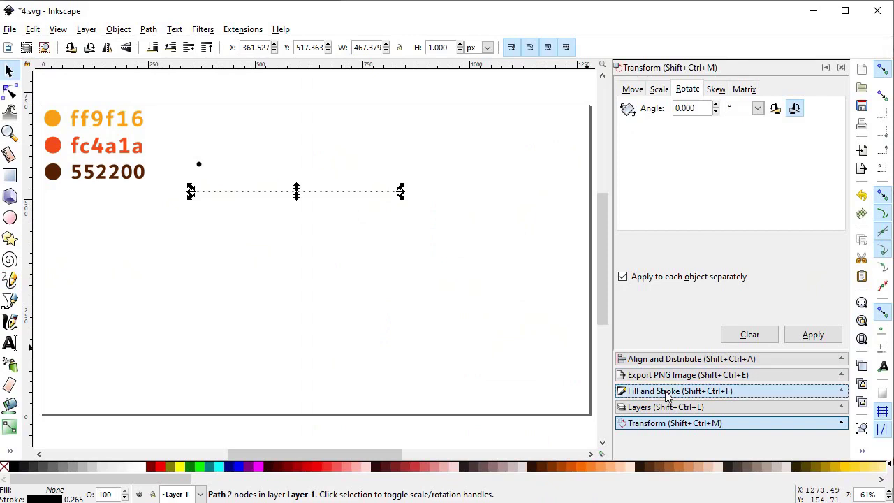
type("3")
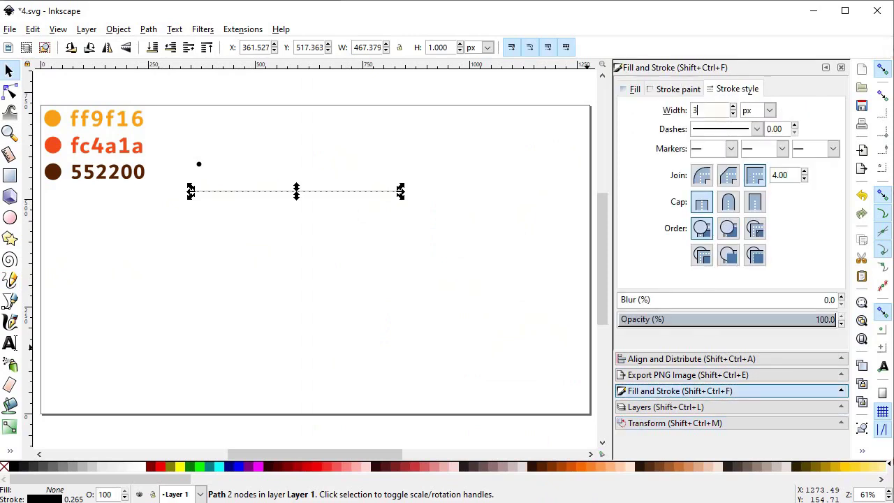
key("Return")
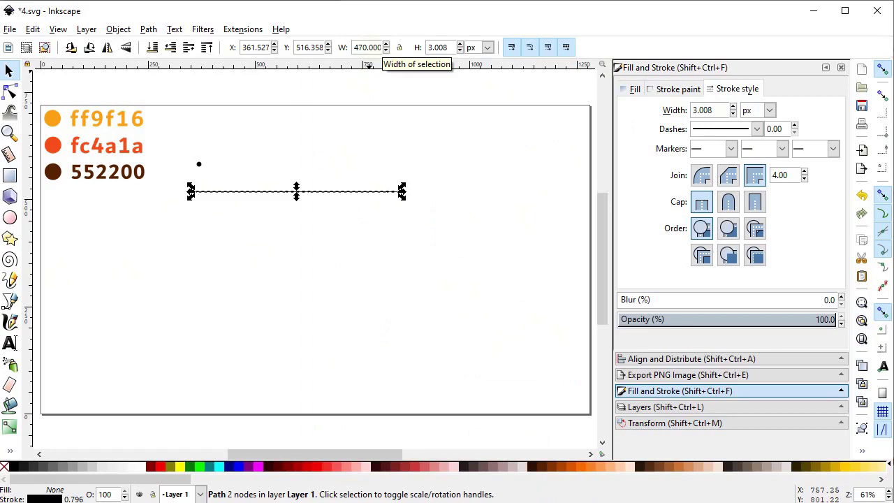
- Delete the single dot and move the horizontal line up to where the dot was
left_click_drag(238, 198, 248, 182)
left_click(199, 164)
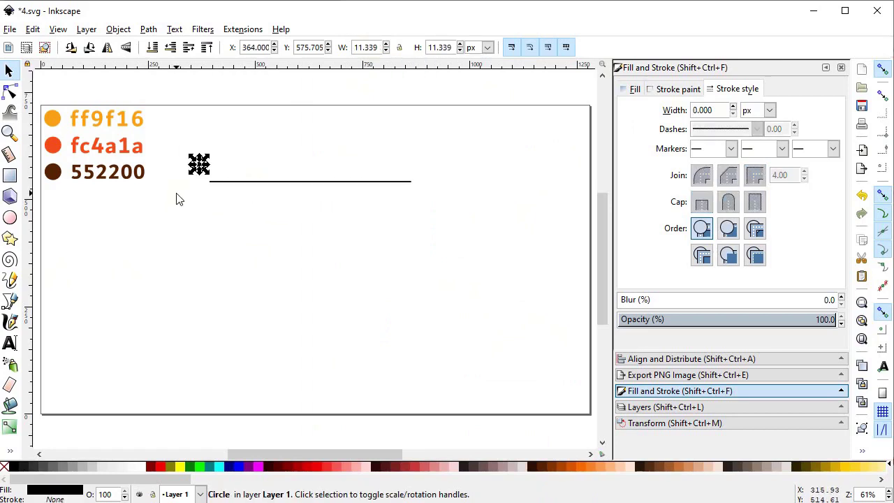
left_click(177, 199)
left_click_drag(249, 181, 237, 158)
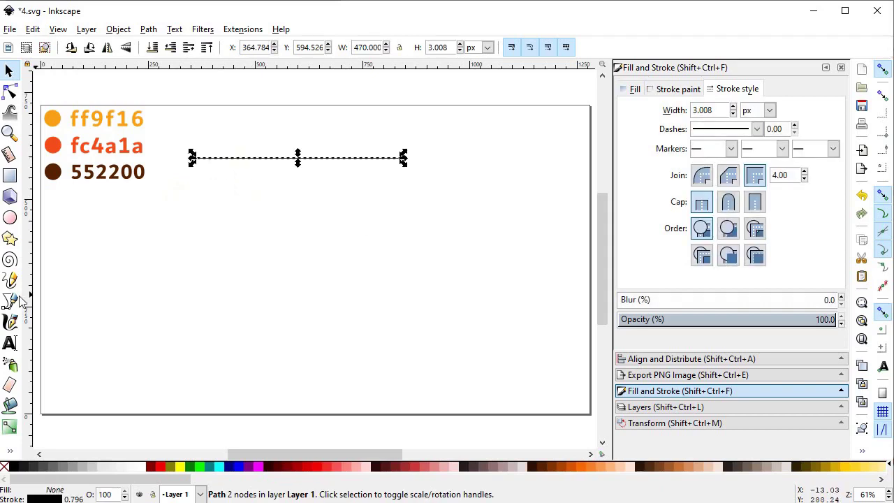
- Draw a vertical straight line about 99 px tall below the horizontal line and set its stroke width to 3 px
left_click(10, 280)
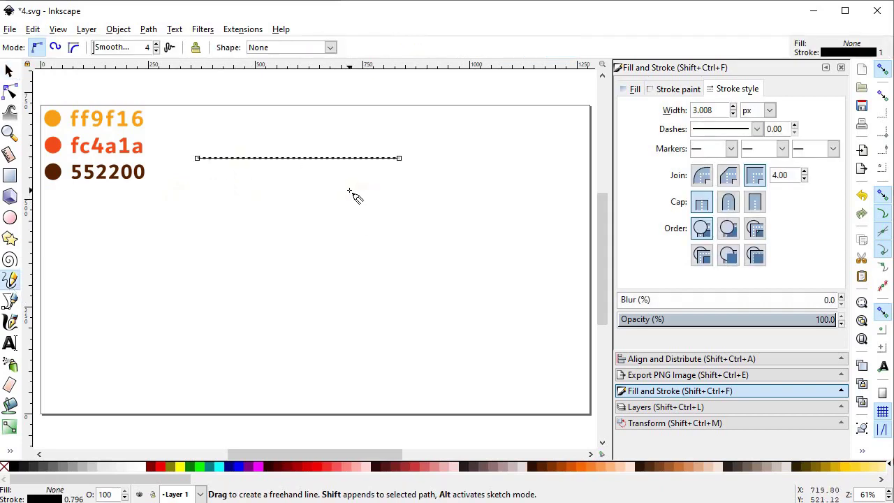
left_click_drag(349, 190, 350, 233)
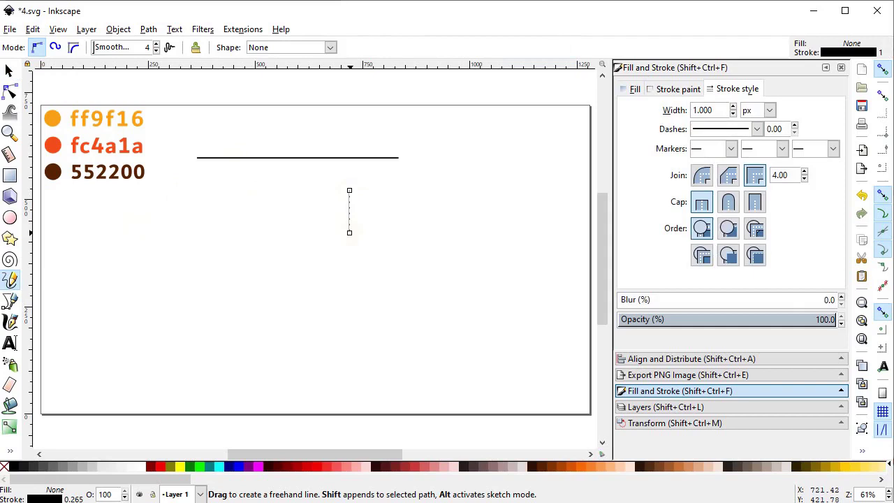
left_click(9, 71)
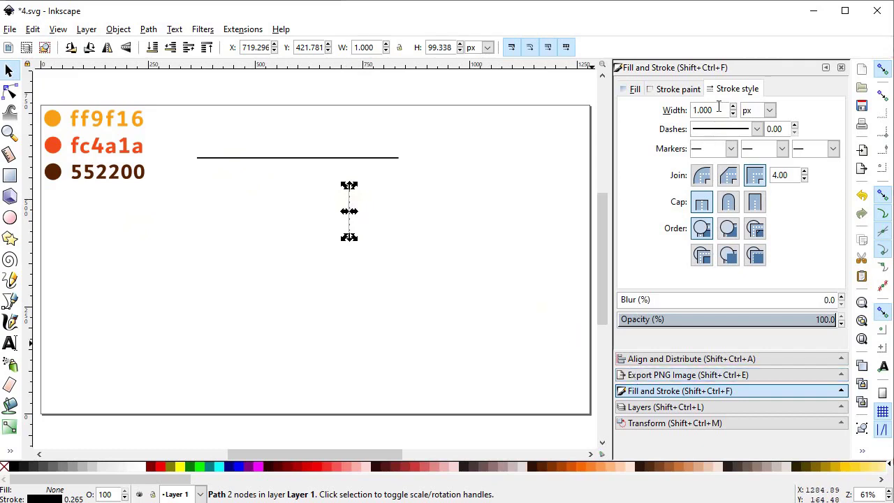
left_click(657, 106)
key("Return")
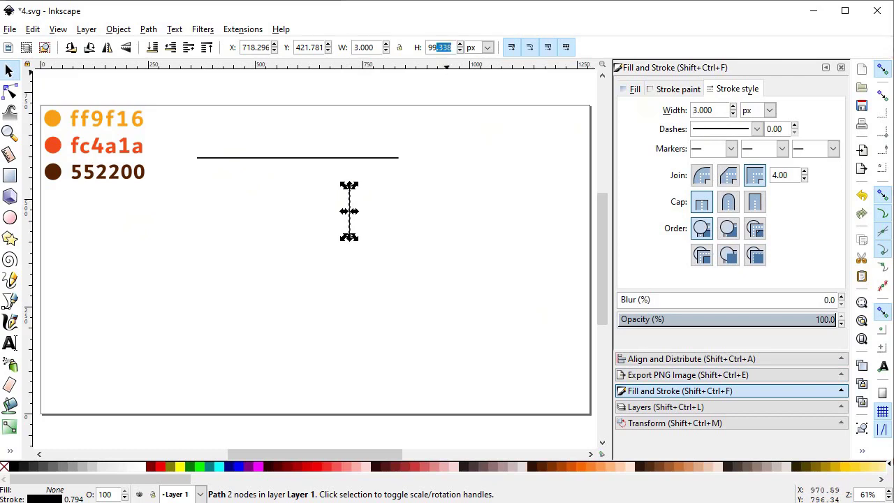
- Set the vertical line's height to 85 px and snap its upper end to the right end of the horizontal line
type("85")
key("Return")
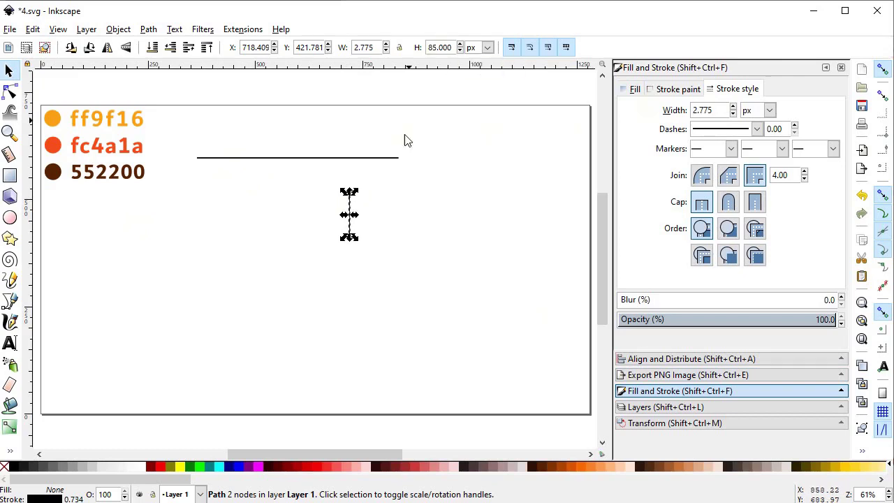
left_click(379, 231)
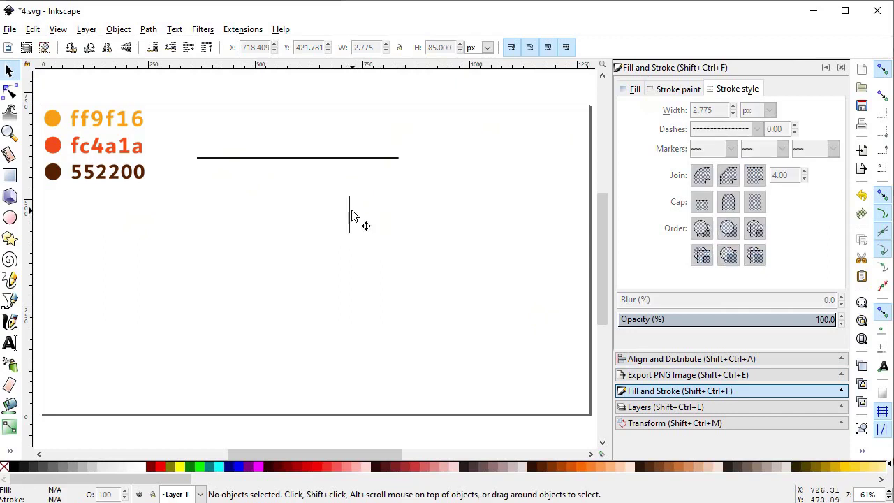
left_click_drag(350, 218, 398, 180)
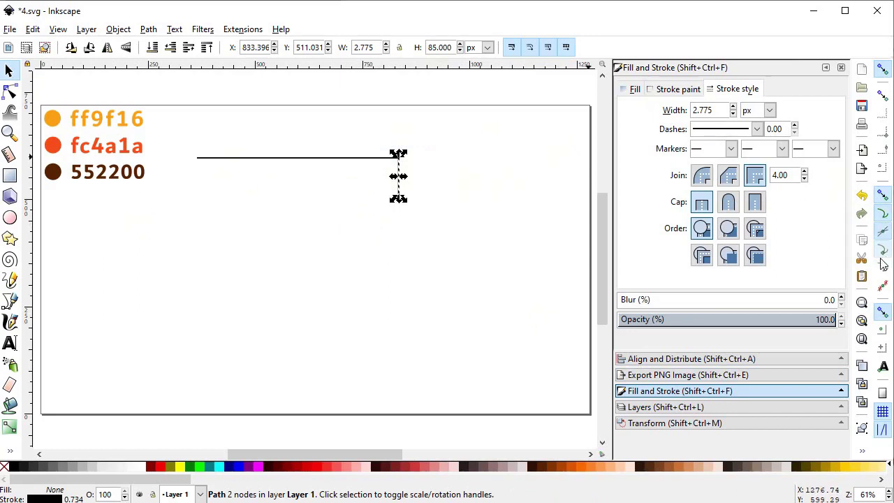
- Turn snapping of nodes, paths and handles off and back on, and deselect the vertical line
left_click(882, 195)
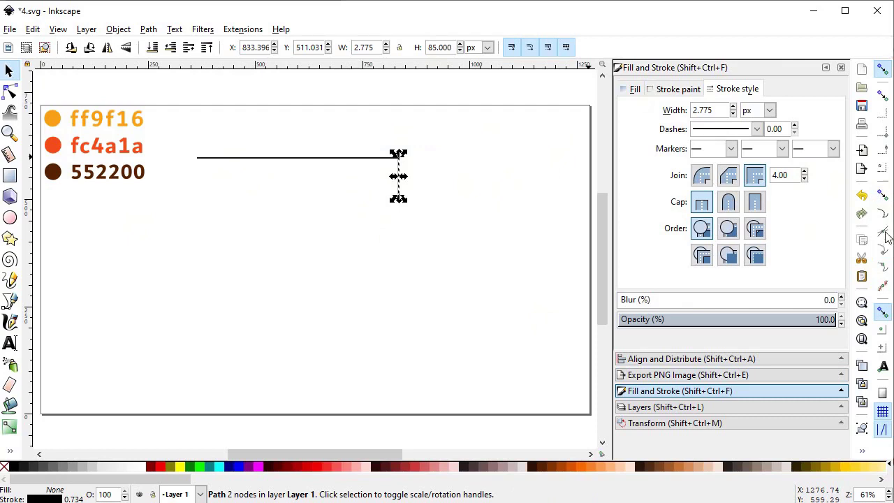
left_click(884, 199)
left_click(460, 262)
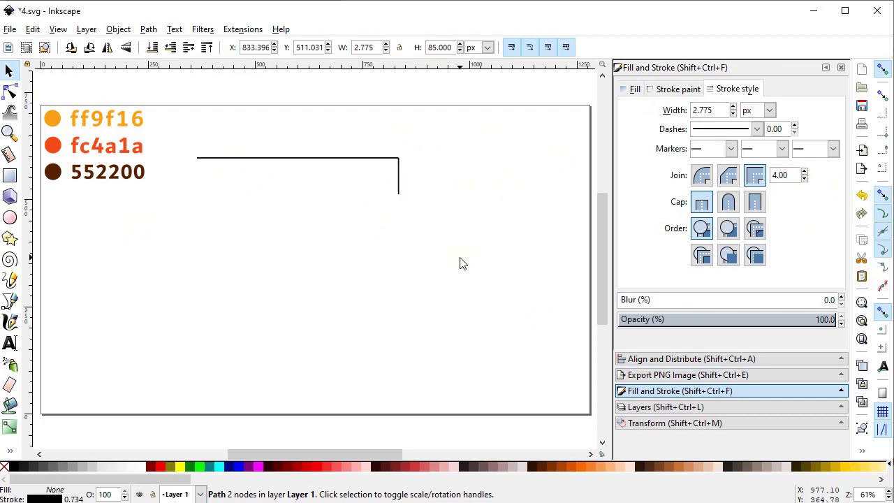
- Duplicate the horizontal line, snap the copy to the vertical line's lower end, and delete the vertical line
left_click(328, 159)
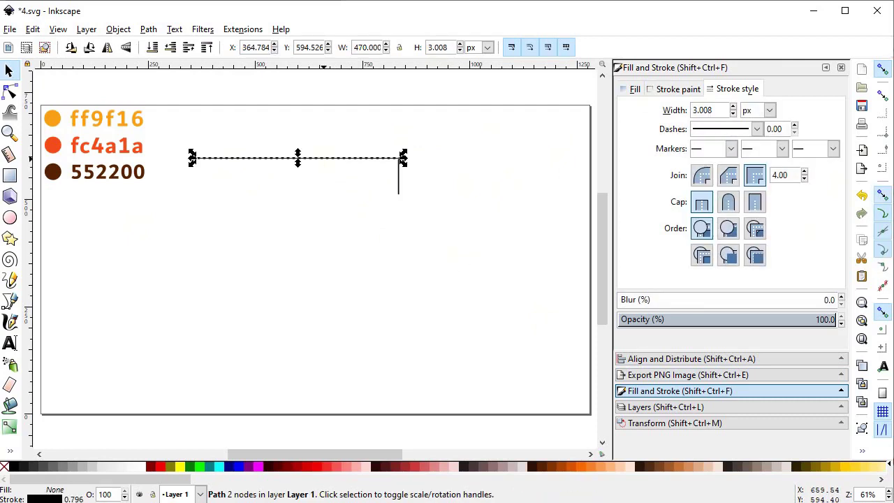
right_click(322, 158)
left_click(368, 251)
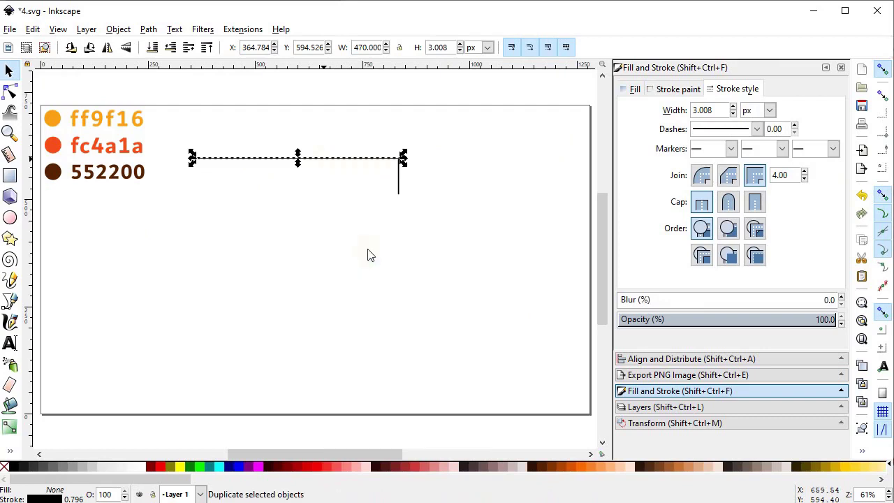
left_click_drag(329, 161, 331, 197)
left_click_drag(436, 148, 377, 222)
key("Delete")
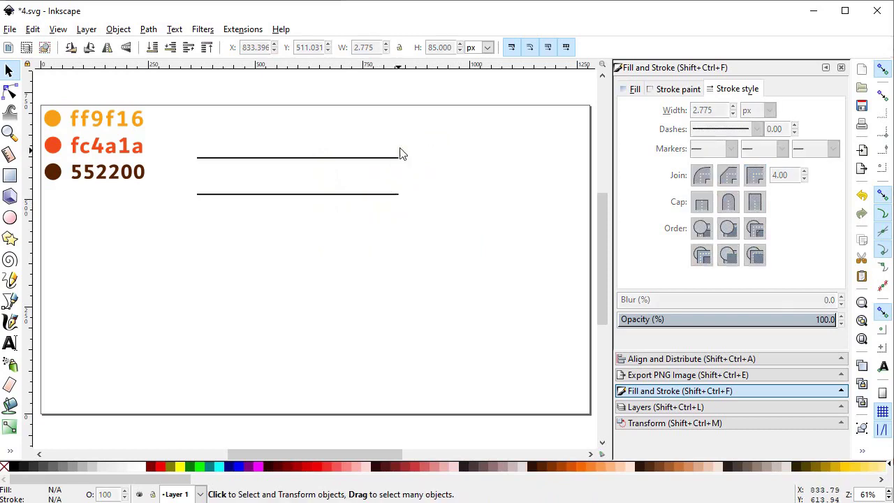
- Combine the two parallel horizontal lines into one path
left_click_drag(443, 123, 209, 216)
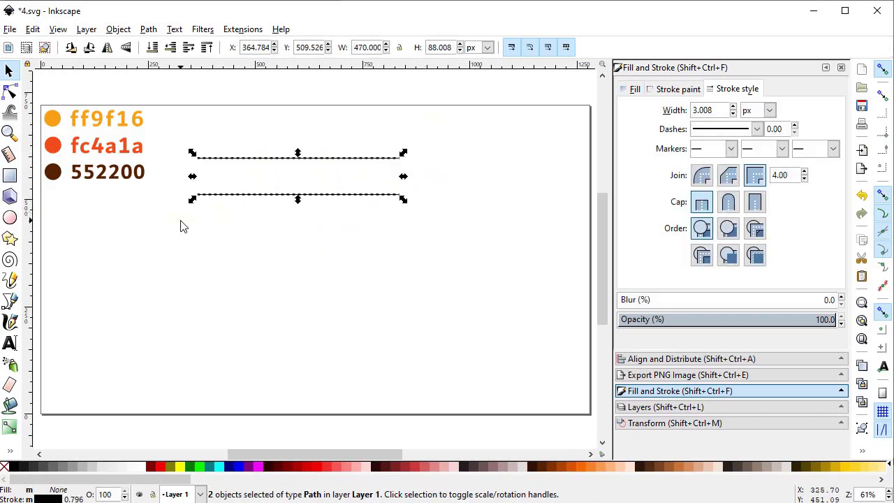
left_click(147, 31)
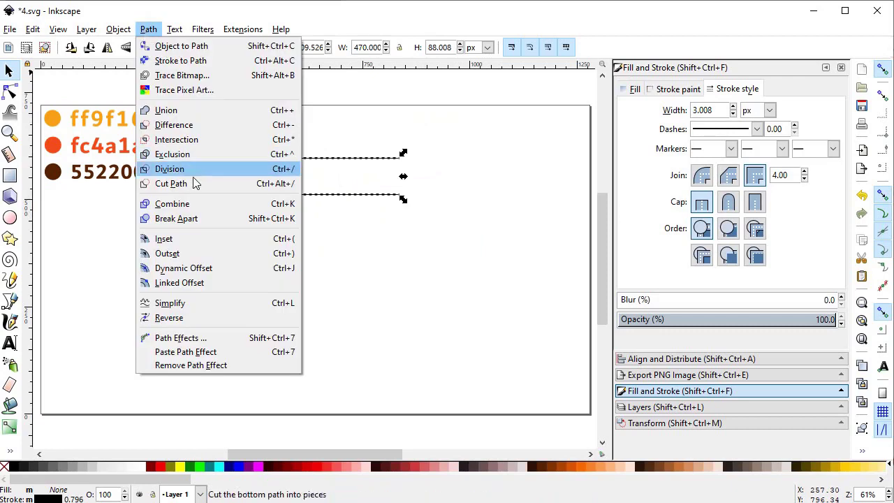
left_click(192, 204)
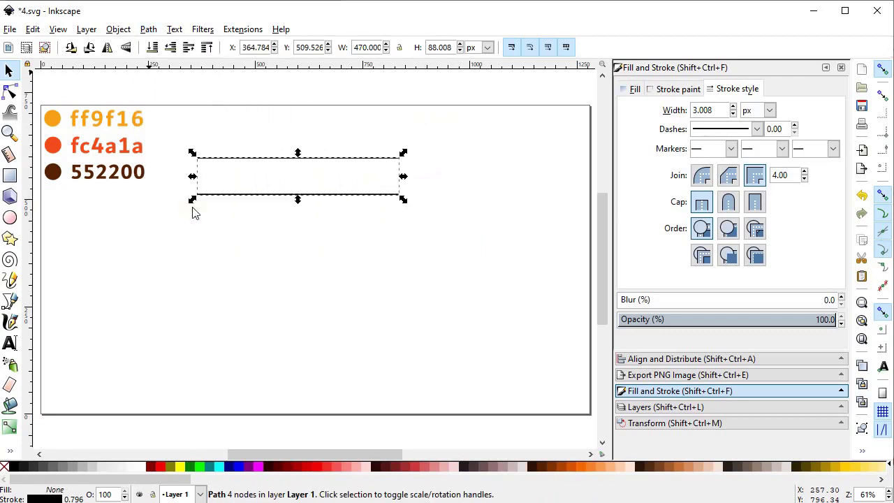
- Duplicate the combined line pair, rotate the copy 90° clockwise and snap its upper right corner to the right end of the original's upper line
right_click(253, 198)
left_click(299, 287)
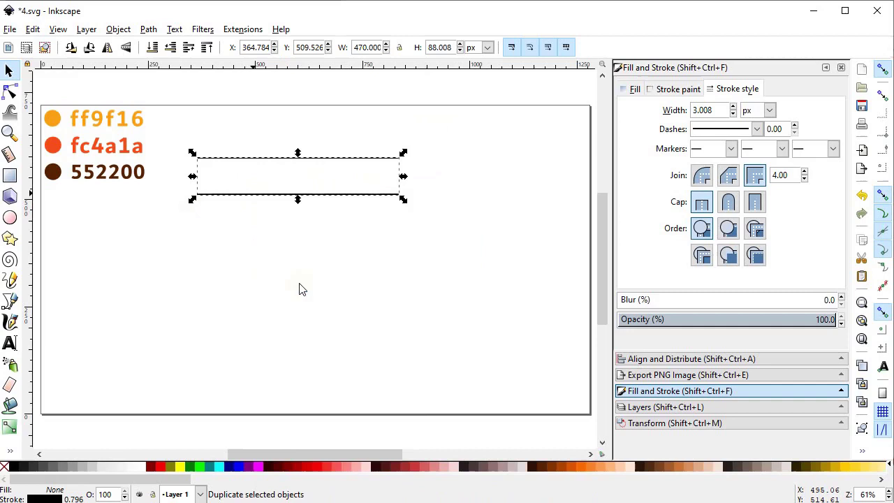
left_click_drag(334, 168, 331, 260)
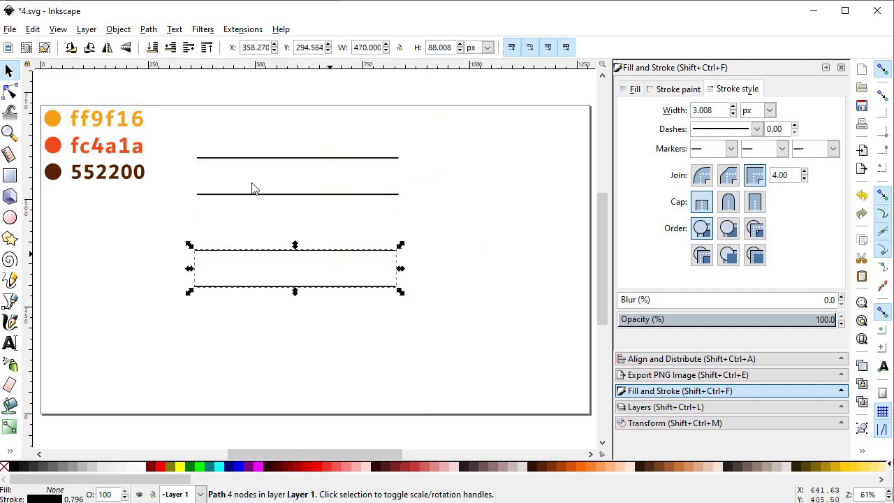
left_click(89, 47)
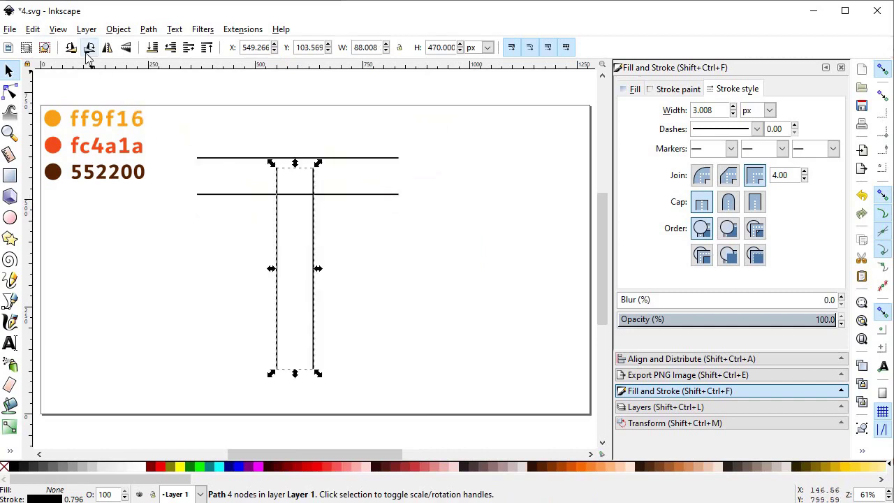
left_click_drag(313, 240, 398, 230)
- Duplicate the vertical line pair and snap the copy to the left end of the horizontal pair
right_click(397, 214)
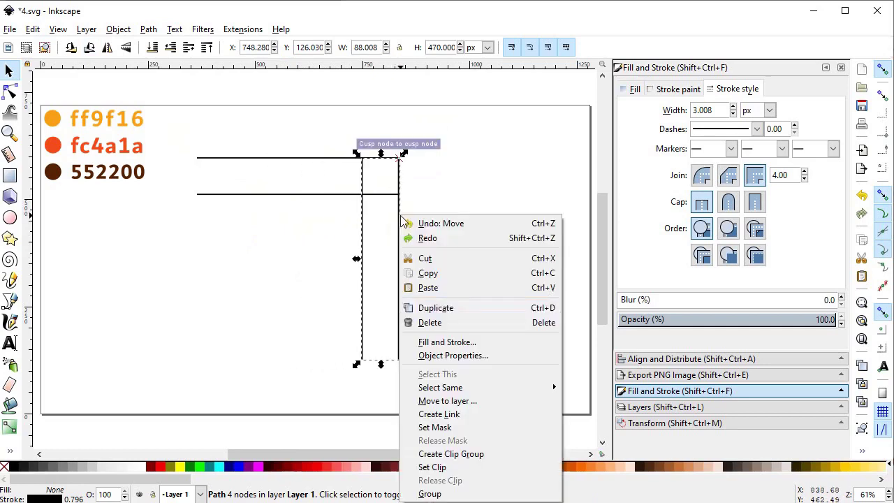
left_click(447, 309)
left_click_drag(402, 273, 232, 266)
- Duplicate the left vertical line pair, rotate the copy 90° clockwise and snap it to the lower ends of the vertical pairs
right_click(213, 262)
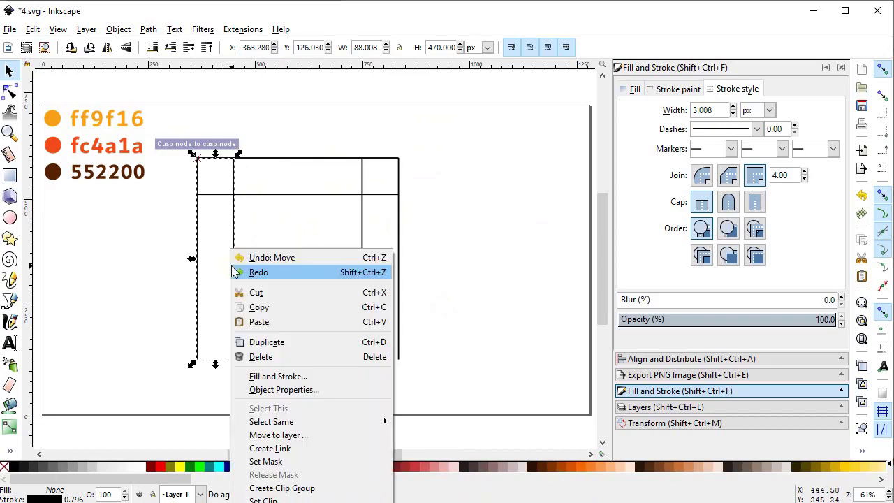
left_click(274, 343)
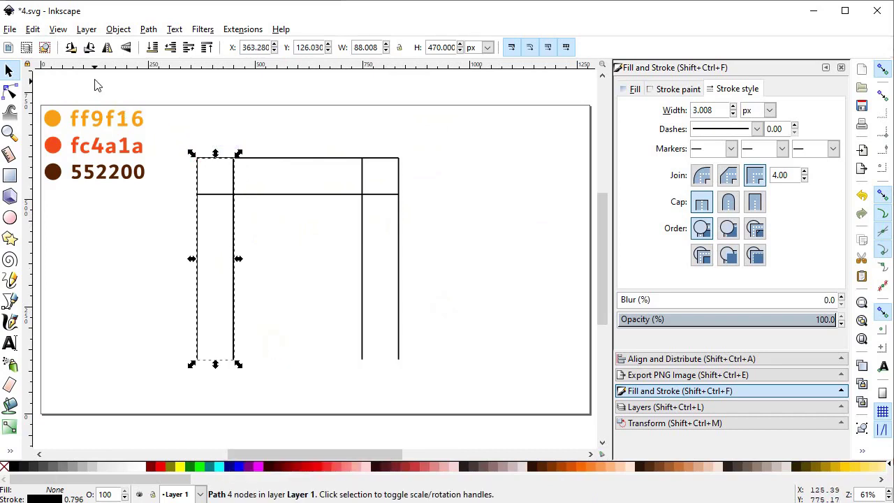
left_click(88, 47)
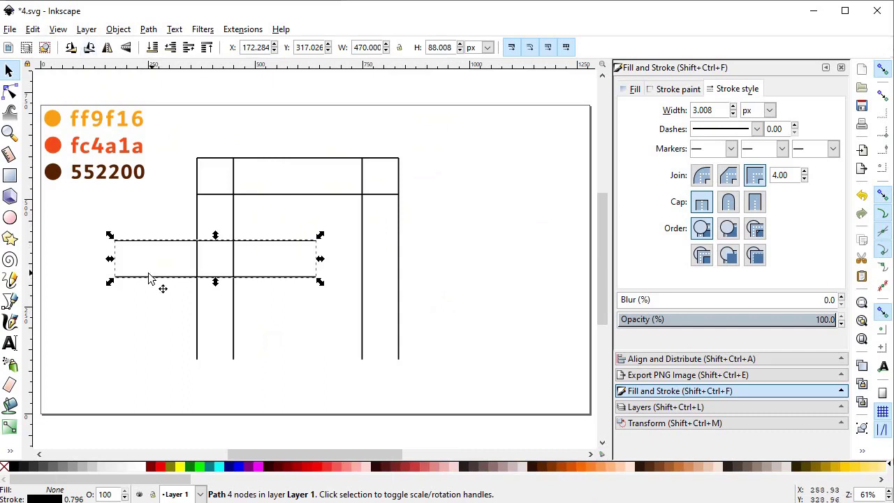
left_click_drag(148, 278, 195, 359)
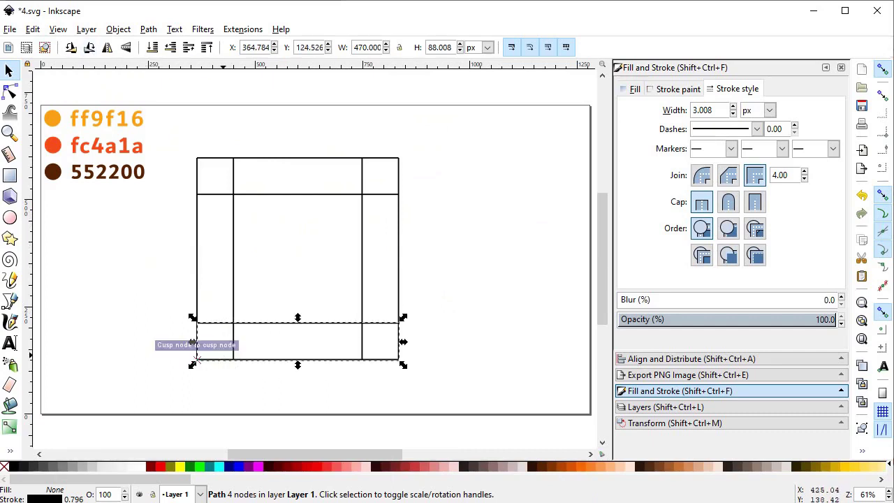
- Duplicate the lower horizontal line pair and move the copy straight up between the upper and lower pairs
right_click(257, 362)
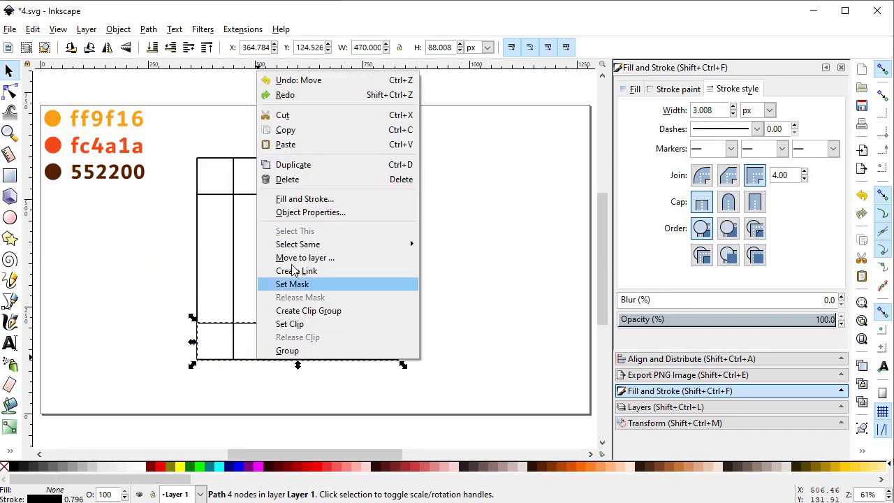
left_click(306, 168)
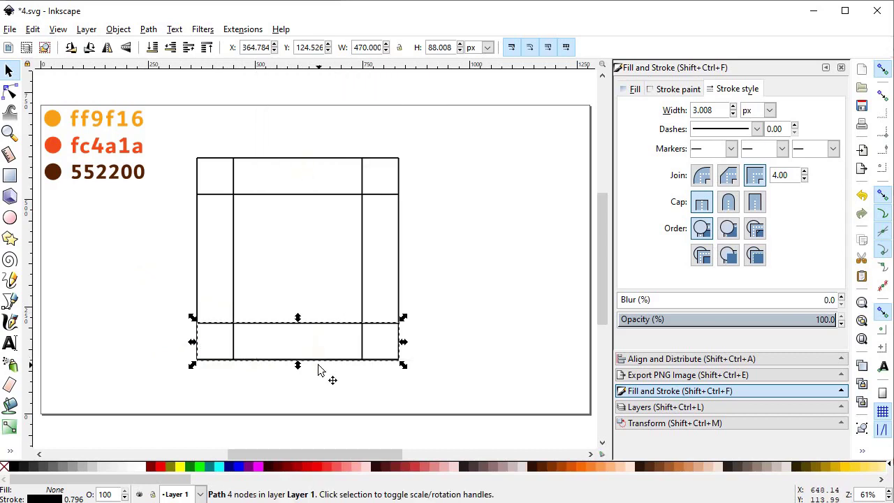
left_click_drag(318, 370, 316, 302)
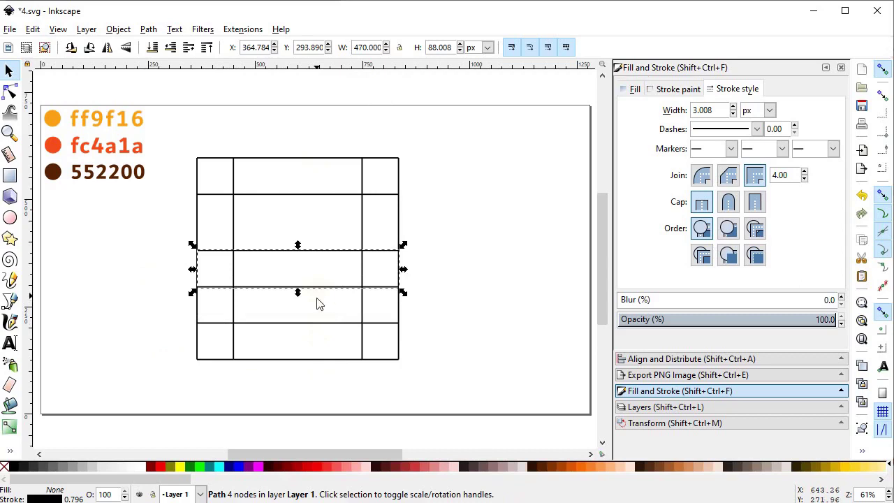
- Distribute the three horizontal line pairs with equal vertical gaps between them
left_click(319, 323, "shift")
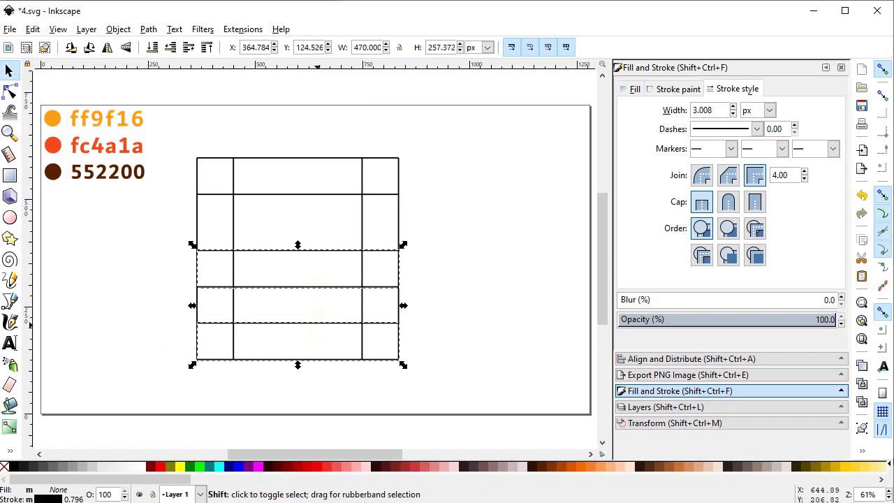
left_click(313, 194, "shift")
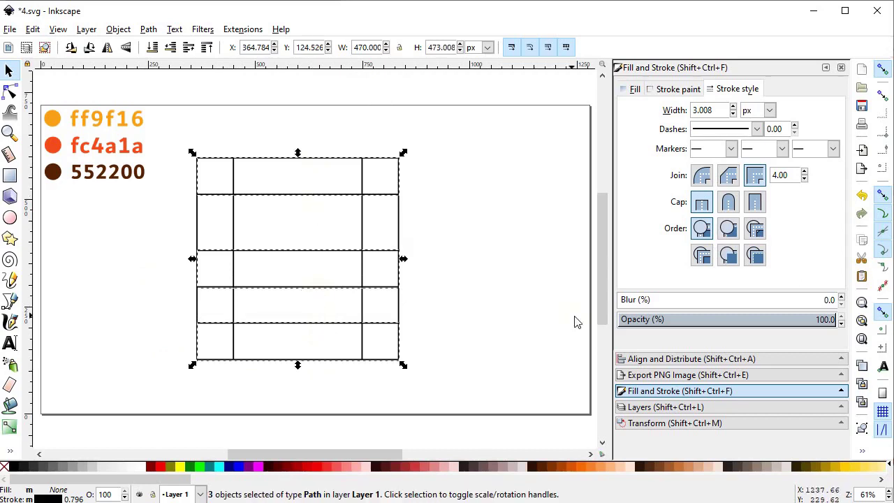
left_click(632, 359)
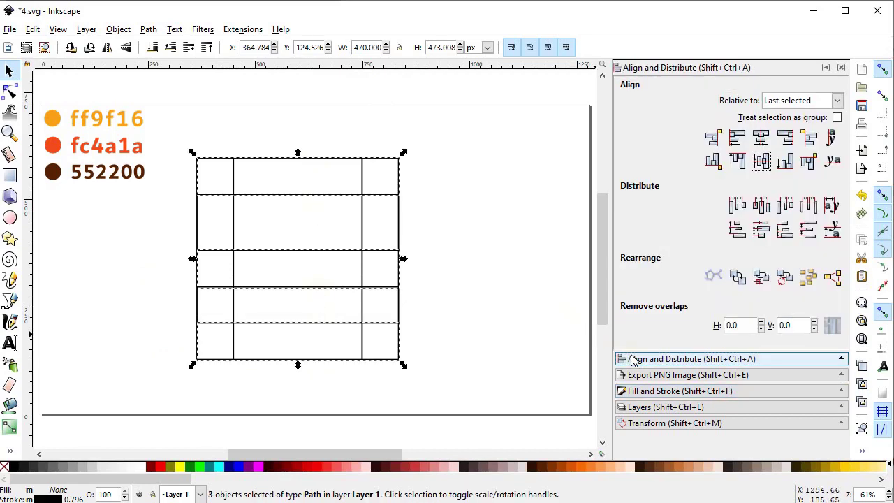
left_click(803, 233)
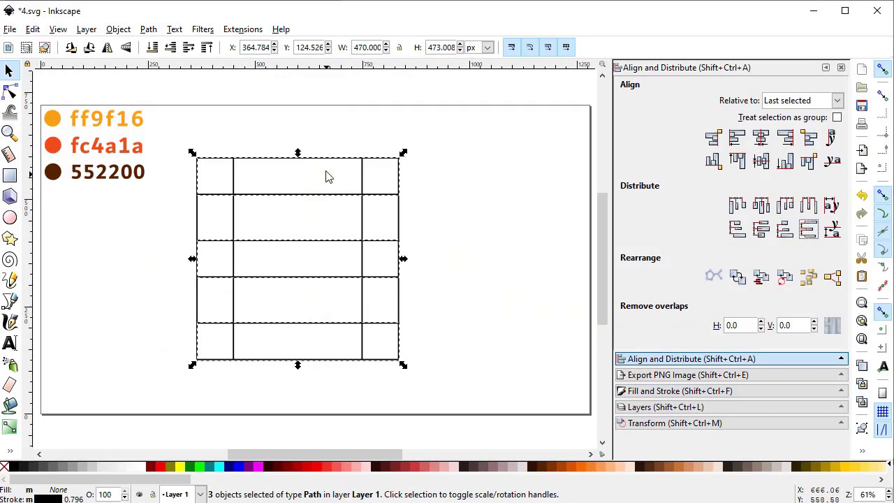
left_click(480, 240)
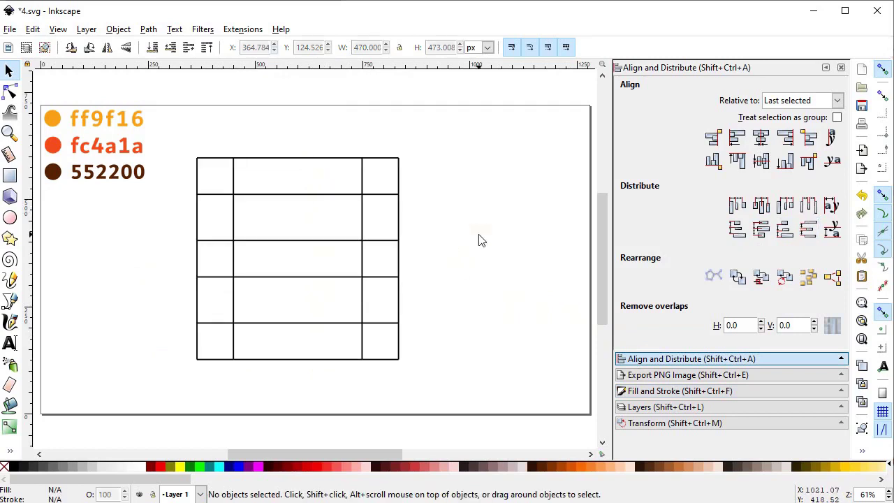
- Draw two concentric unfilled circles with 138.75 px and 53.75 px radii, snapped to the outer and inner line intersections at the grid's upper right
left_click(11, 217)
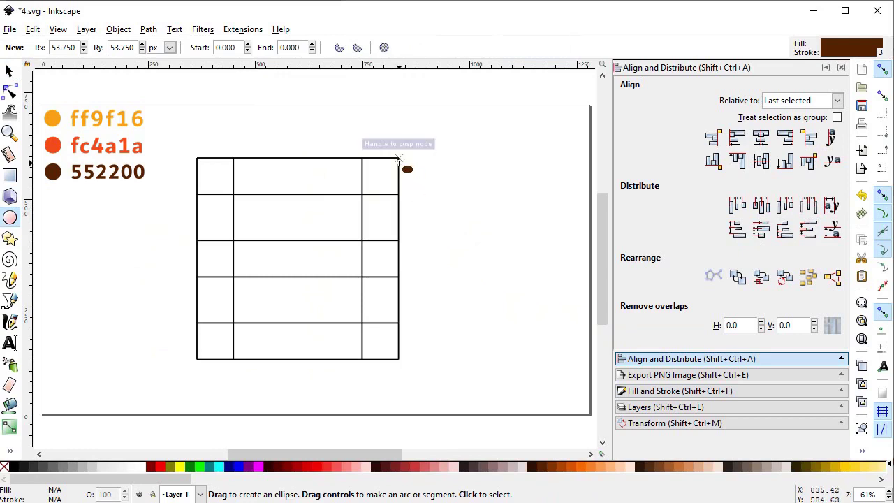
mouse_move(399, 159)
left_mouse_down()
mouse_move(291, 283)
mouse_move(281, 289)
mouse_move(279, 277)
left_mouse_up()
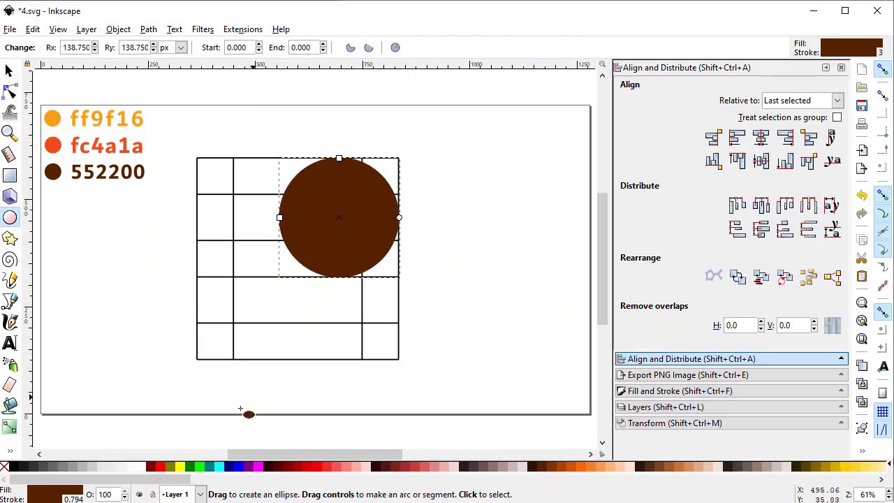
left_click(5, 468)
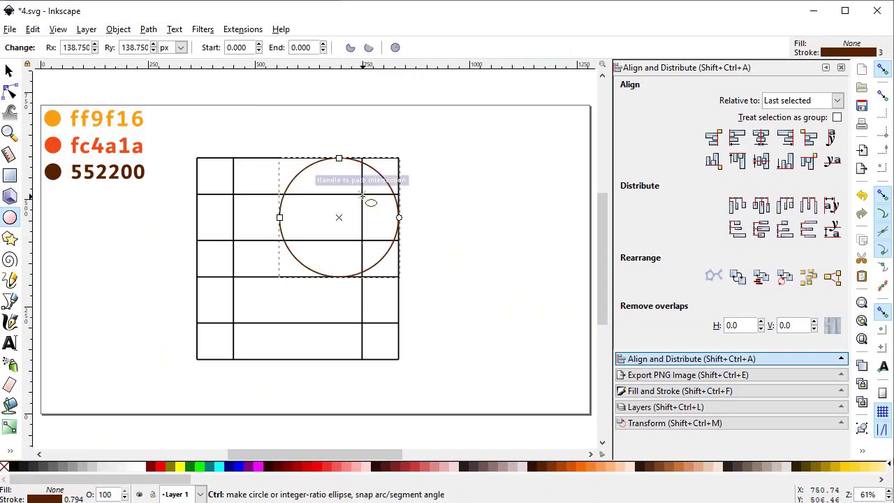
left_click_drag(362, 195, 315, 240)
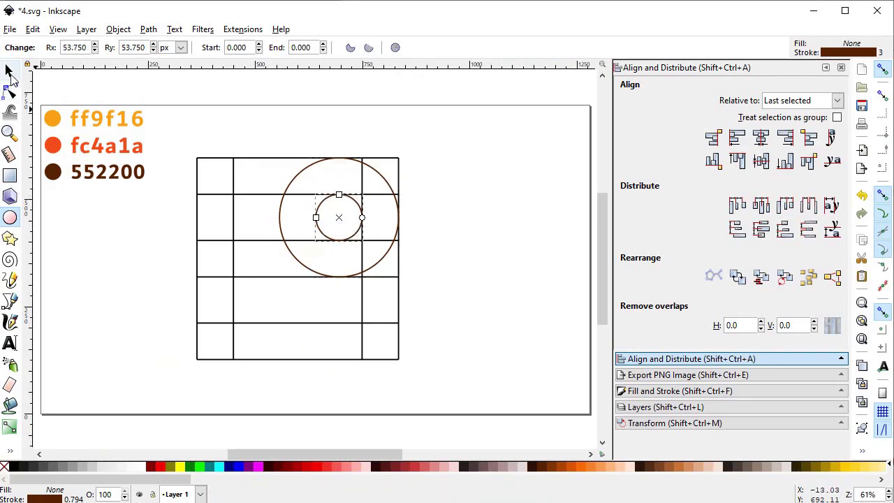
- Duplicate the lowest horizontal line pair, move the copy below the grid and set its width to 700 px
left_click(9, 70)
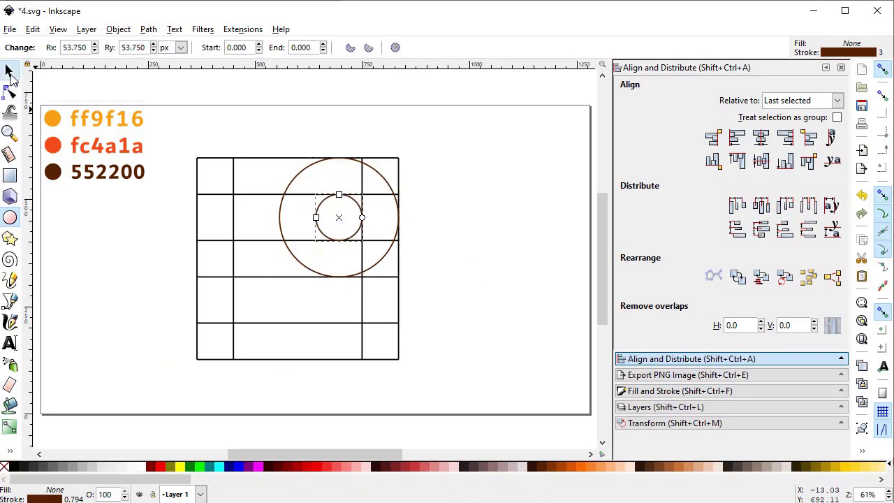
left_click(280, 323)
right_click(280, 327)
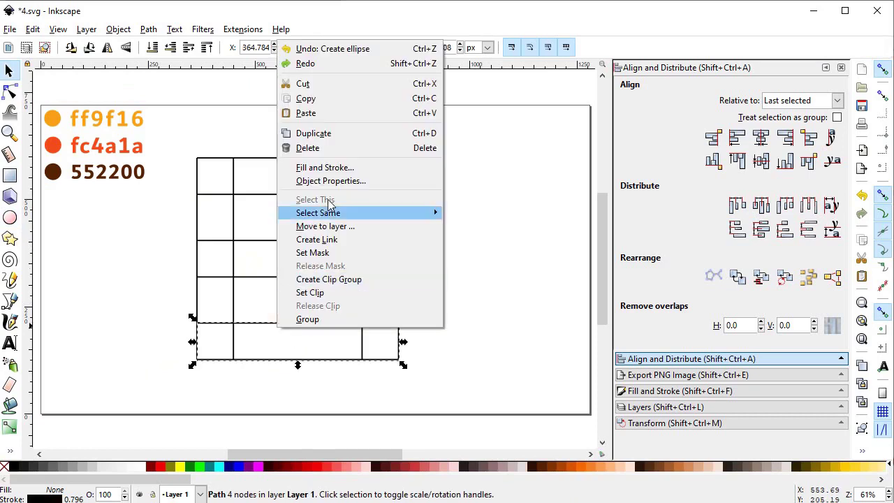
left_click(333, 136)
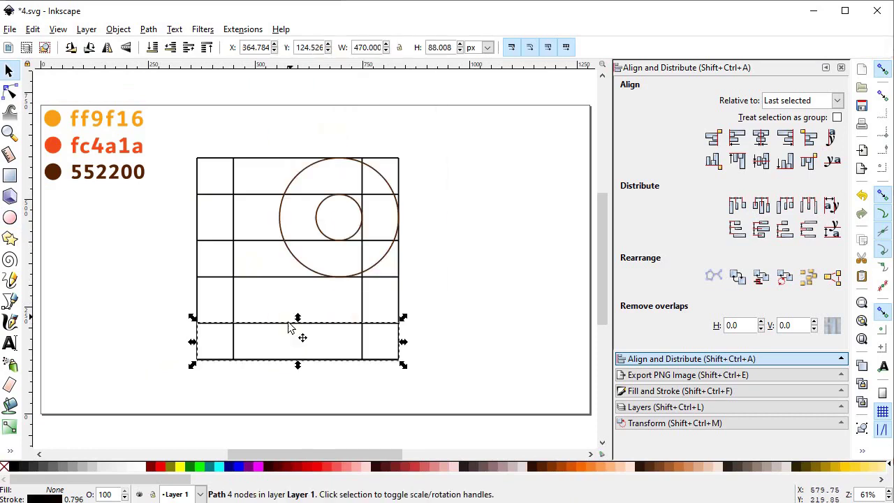
left_click_drag(281, 322, 337, 358)
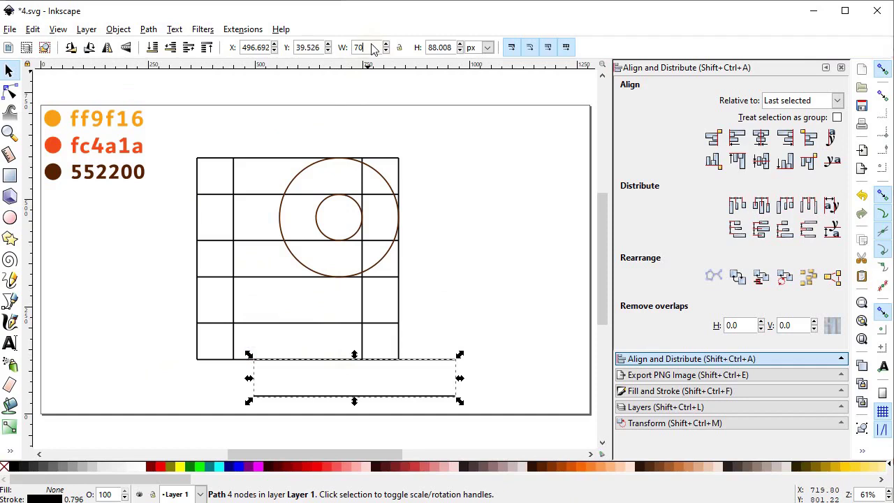
type("0")
key("Return")
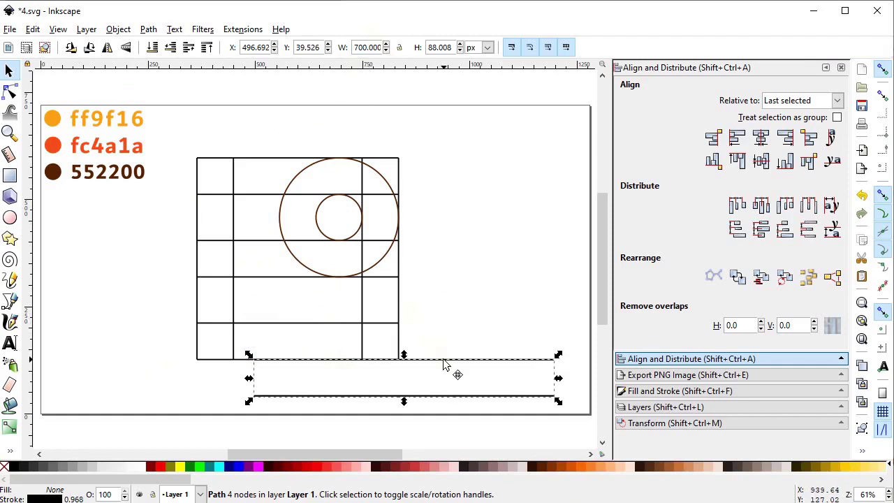
left_click_drag(444, 363, 416, 388)
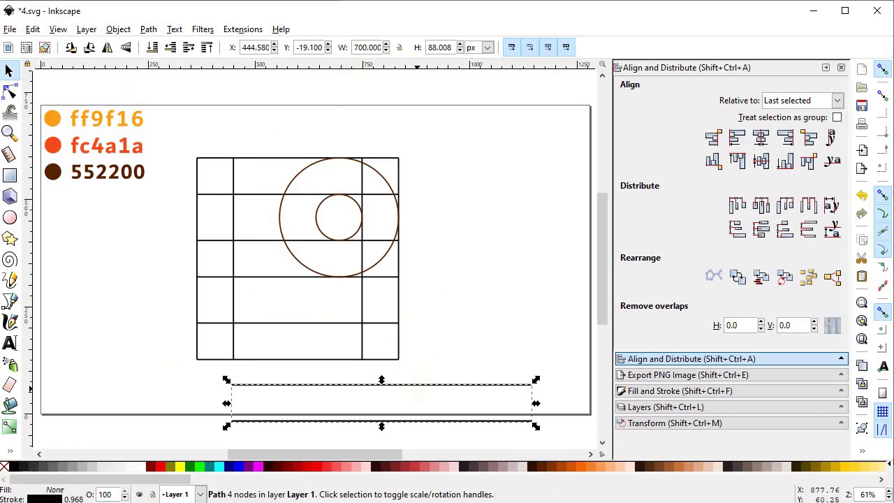
- Rotate the 700 px line pair 47° clockwise and snap its upper line's lower end to the grid's lower right corner
left_click(675, 423)
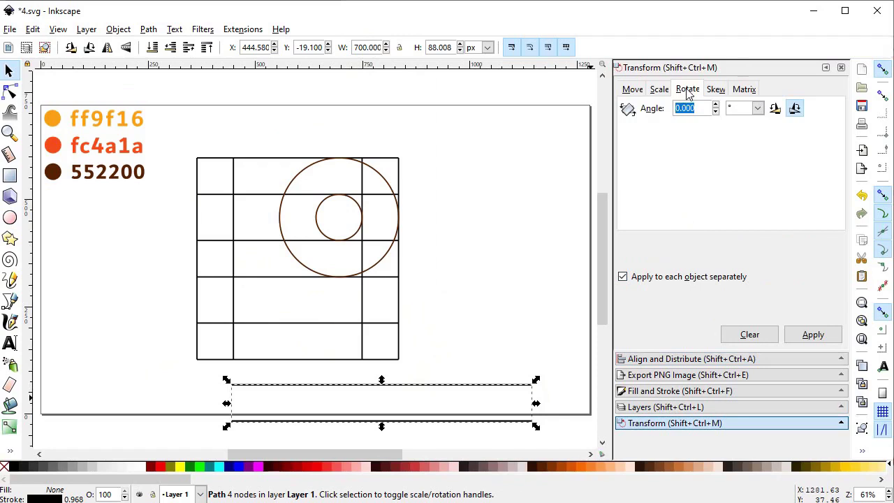
type("47")
left_click(811, 339)
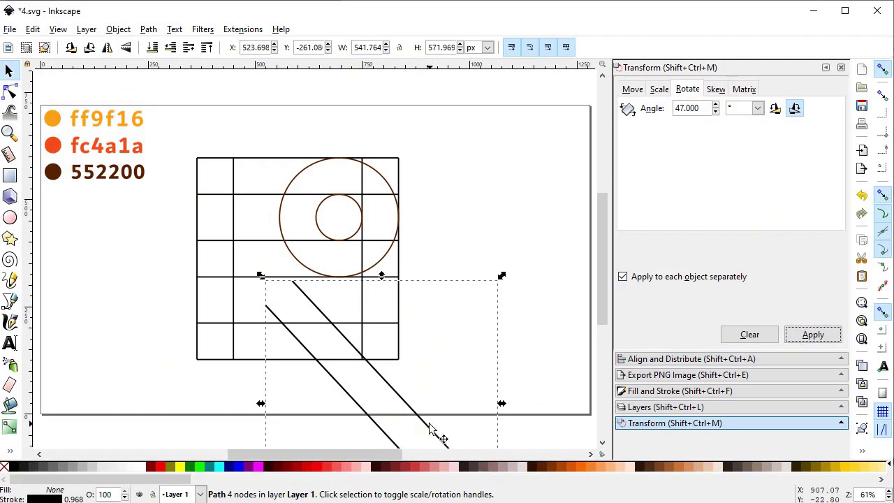
left_click_drag(439, 437, 268, 306)
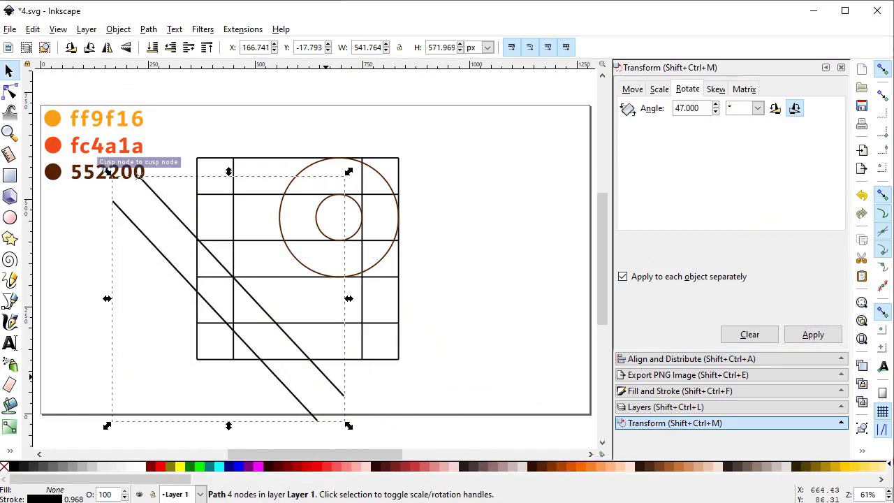
left_click_drag(335, 375, 385, 343)
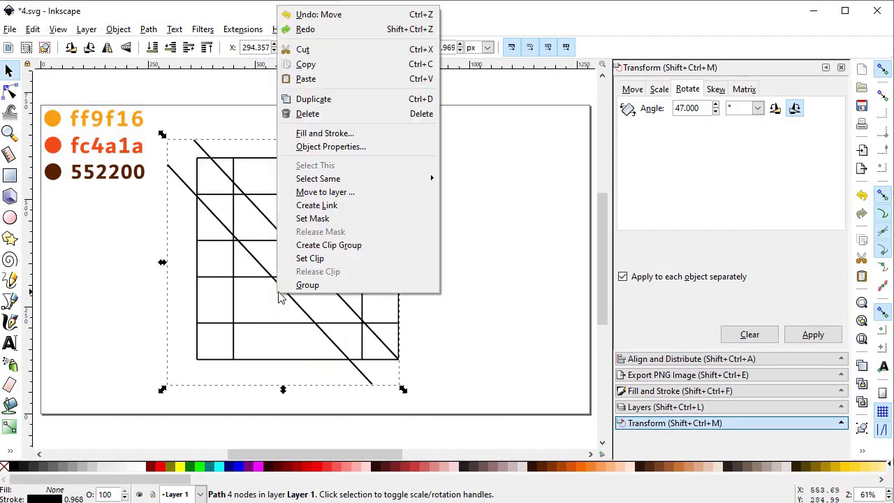
- Duplicate the diagonal line pair and snap the copy's upper line onto the original's lower line
right_click(278, 303)
left_click(340, 101)
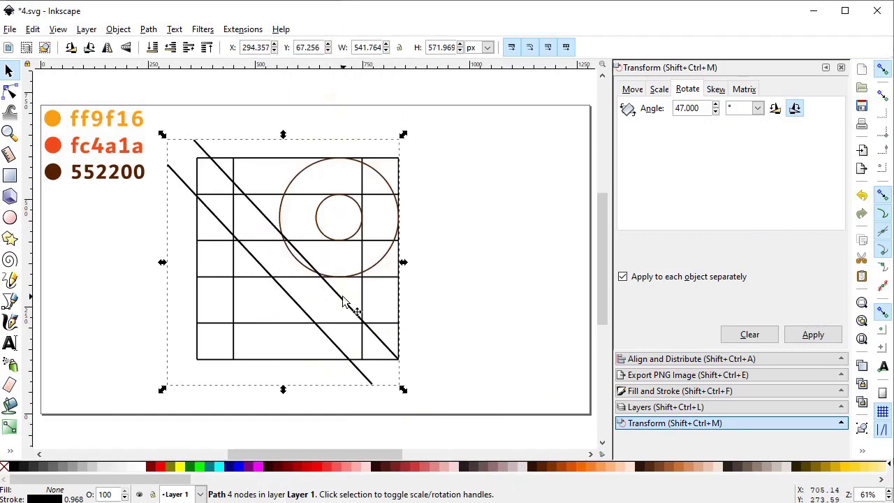
left_click_drag(342, 304, 314, 332)
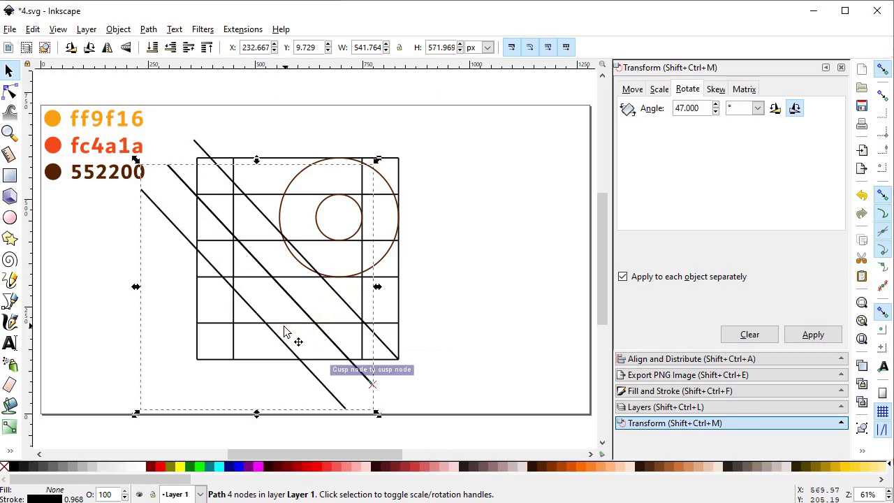
- Duplicate the lower diagonal pair and snap the copy's lower line onto the uppermost diagonal line
right_click(284, 347)
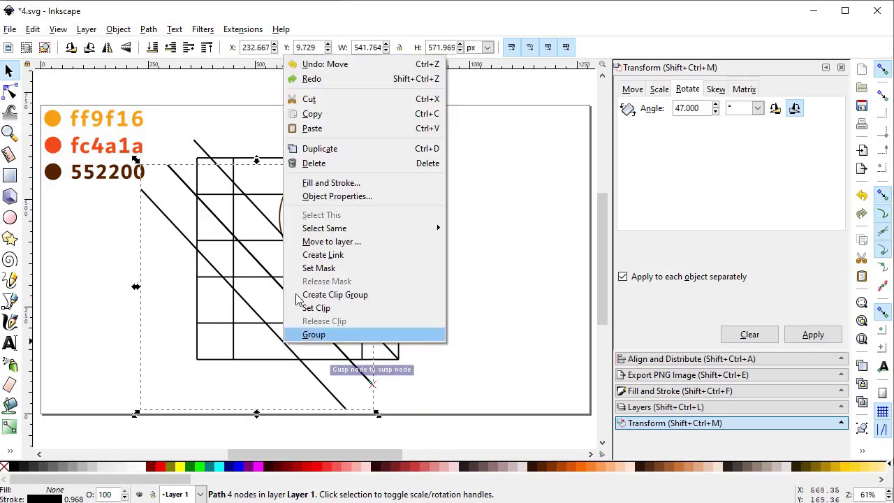
left_click(322, 147)
left_click_drag(328, 391, 374, 315)
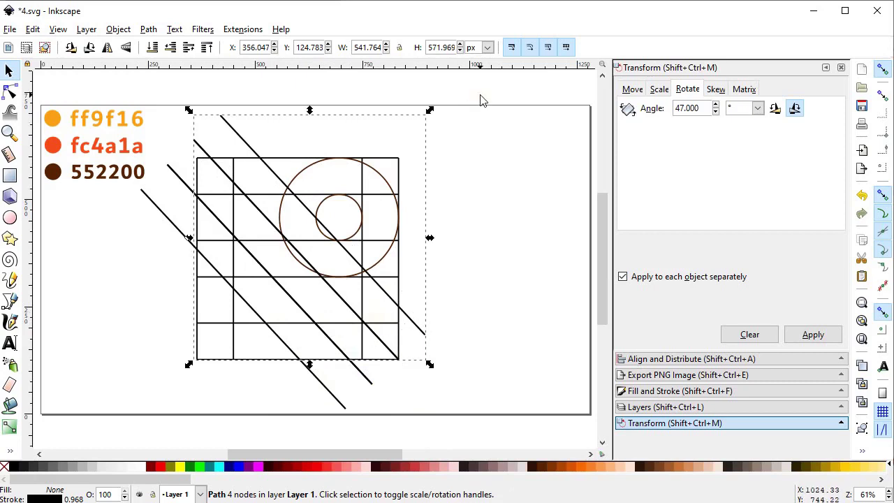
- Combine all grid lines, diagonals and circles into one path and move it about 124 px to the right
left_click_drag(481, 94, 134, 434)
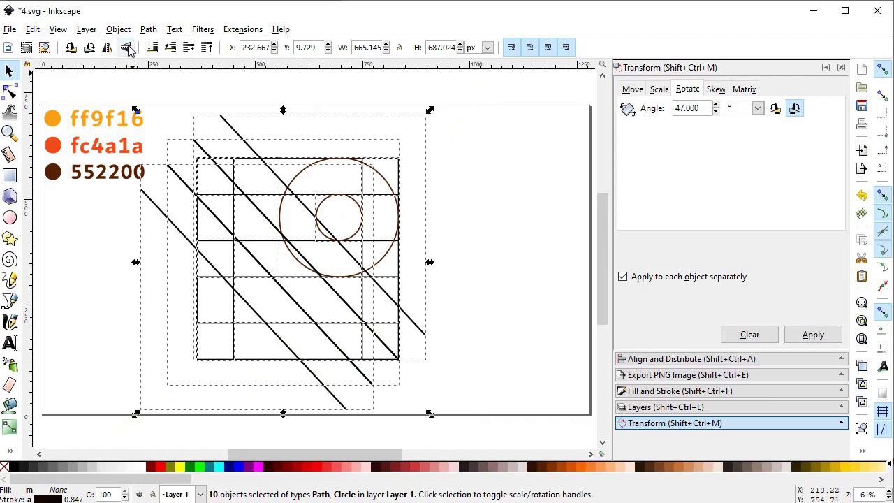
left_click(148, 29)
left_click(183, 204)
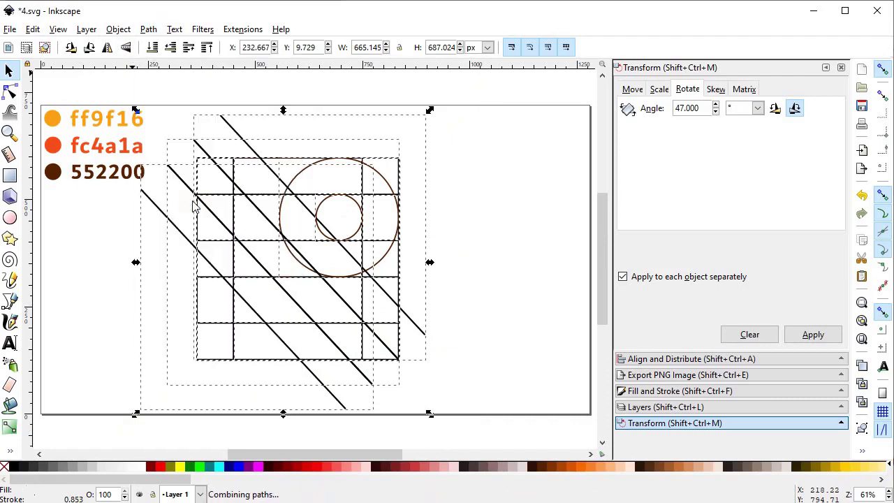
left_click_drag(240, 244, 293, 243)
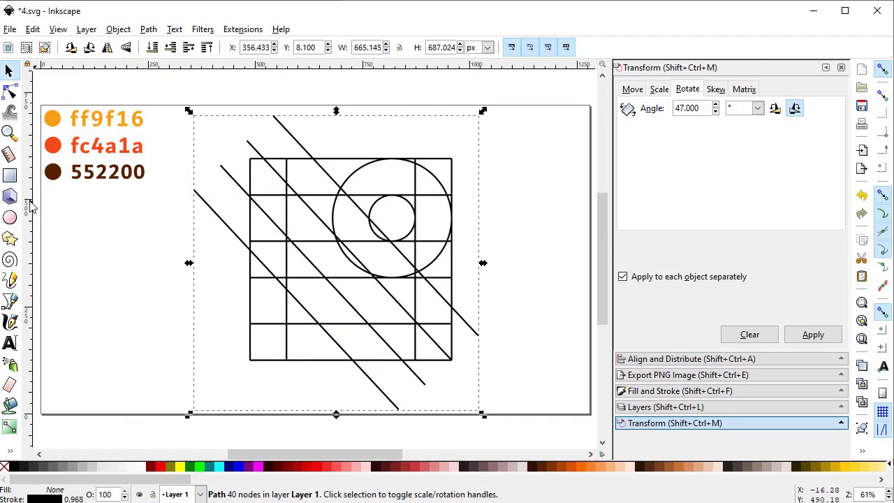
- Draw an unfilled rectangle about 783 by 757 px enclosing the whole combined line grid
left_click(14, 178)
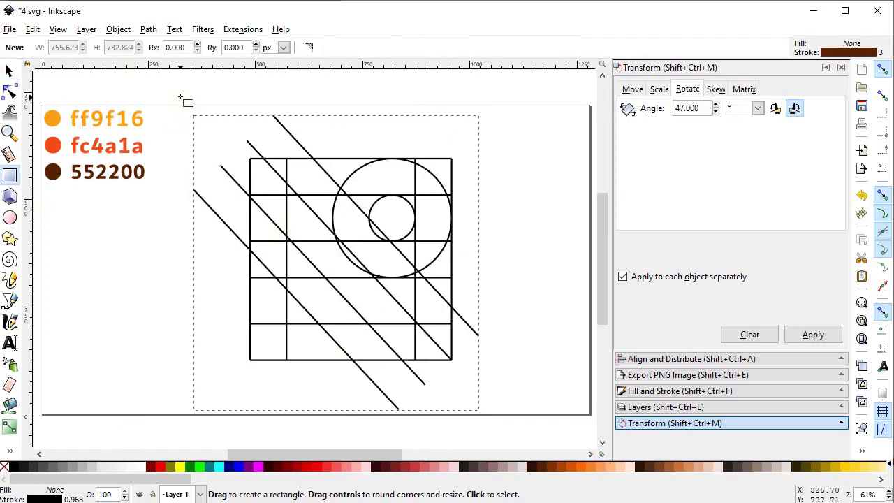
mouse_move(180, 95)
left_mouse_down()
mouse_move(495, 414)
mouse_move(519, 425)
left_mouse_up()
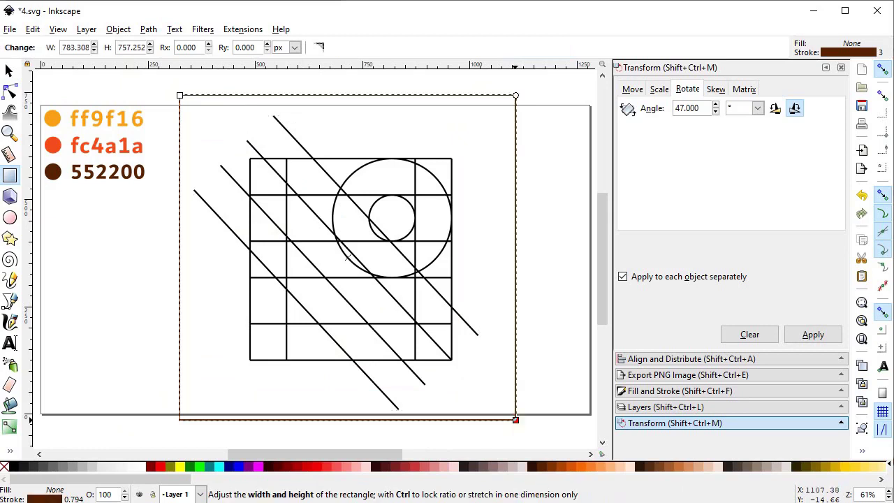
- Fill the enclosing rectangle with orange and lower it to the bottom, behind the line grid
left_click(591, 465)
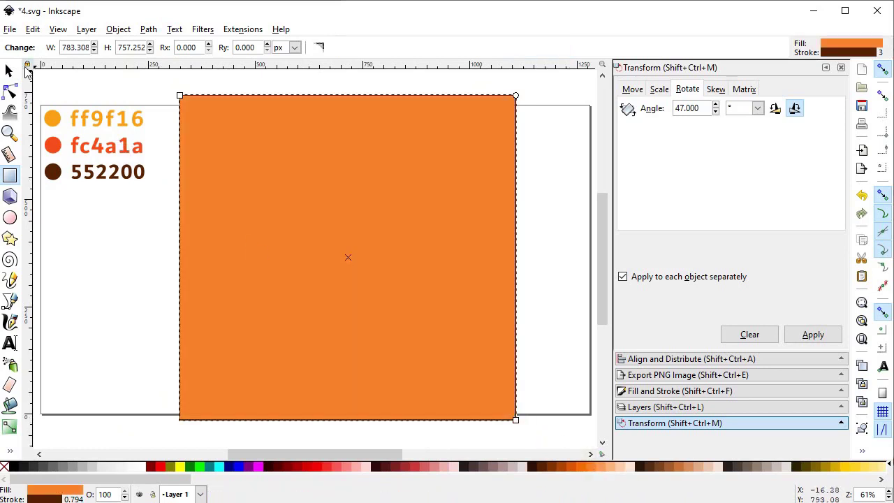
left_click(10, 71)
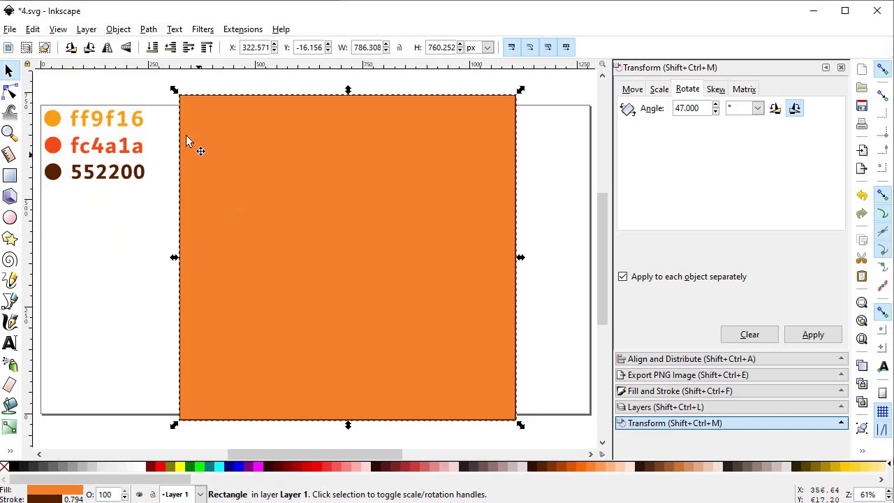
left_click(153, 46)
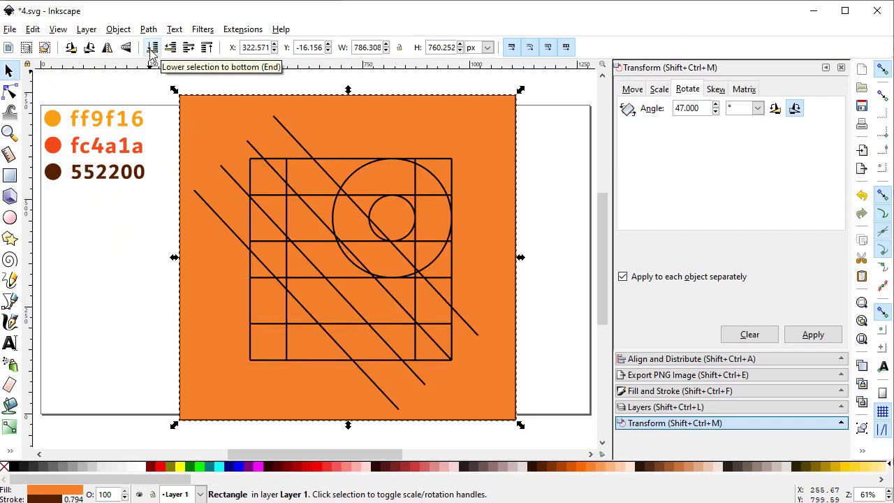
- Divide the orange rectangle into separate pieces with the combined grid path
left_click_drag(549, 82, 165, 441)
left_click(148, 30)
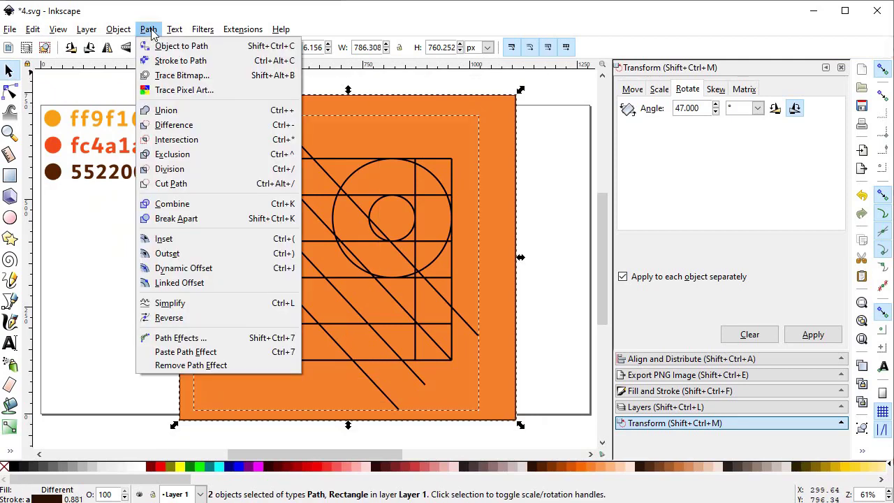
left_click(169, 169)
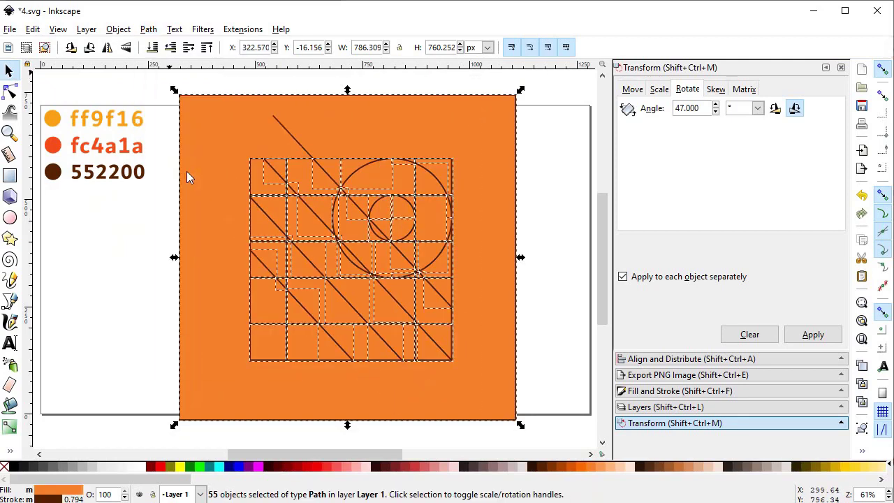
left_click(564, 215)
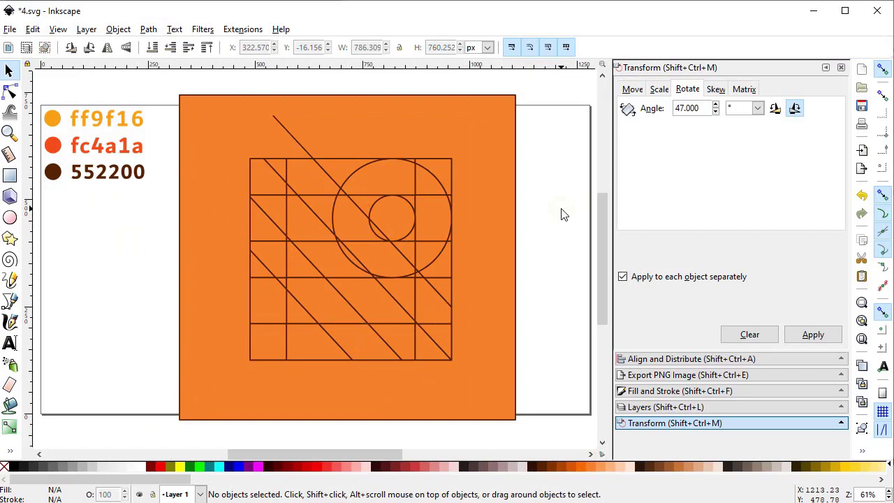
- Delete the large outer background piece surrounding the square grid
key("Delete")
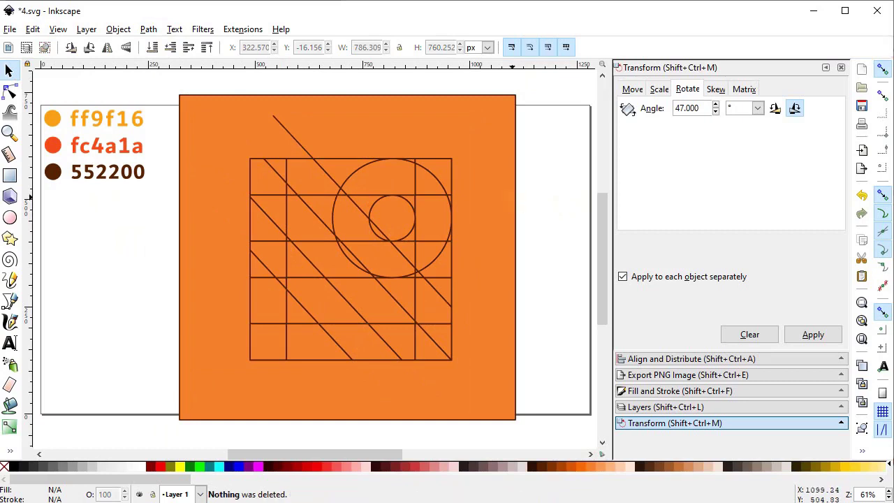
left_click(500, 203)
key("Delete")
- Delete the pieces of the lower diagonal band and the inner triangle between it and the square's lower-left corner shape
left_click(265, 248)
key("Delete")
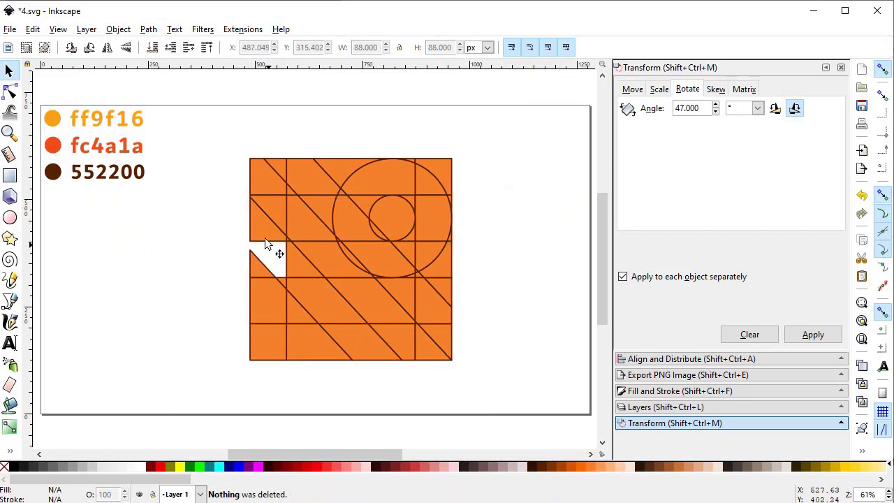
left_click(266, 222)
key("Delete")
left_click(292, 273)
key("Delete")
left_click(315, 298)
key("Delete")
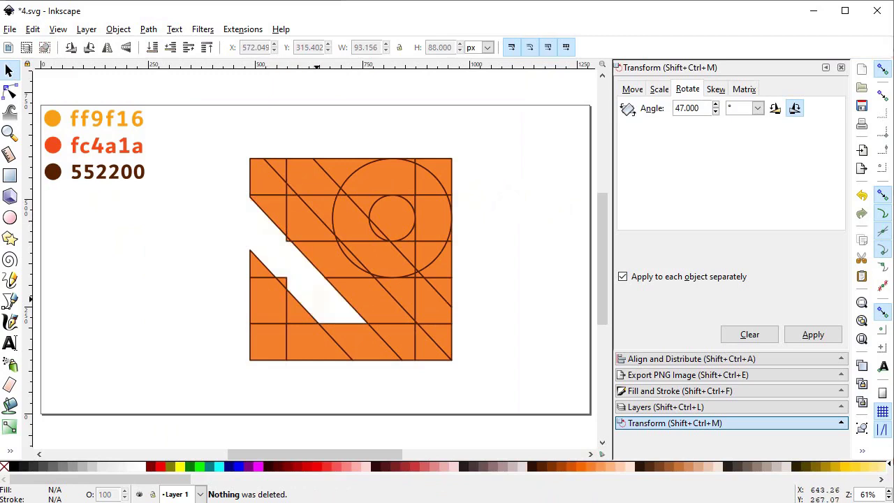
left_click(347, 330)
key("Delete")
left_click(296, 304)
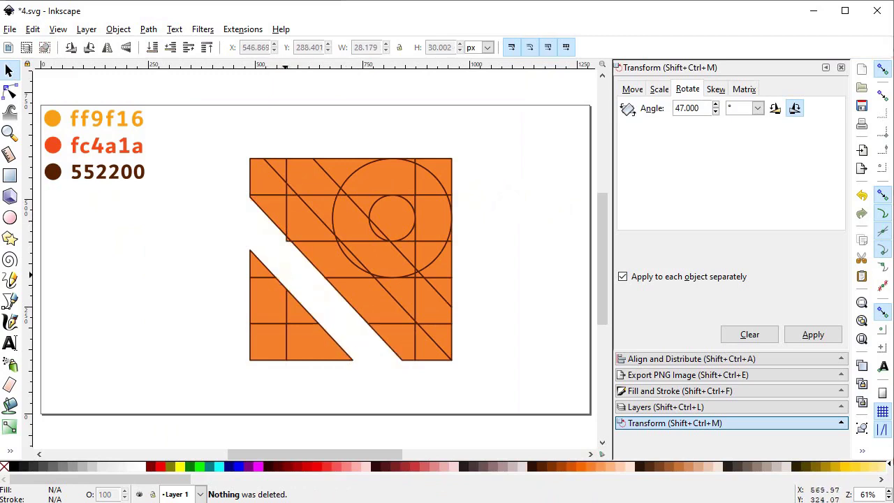
key("Delete")
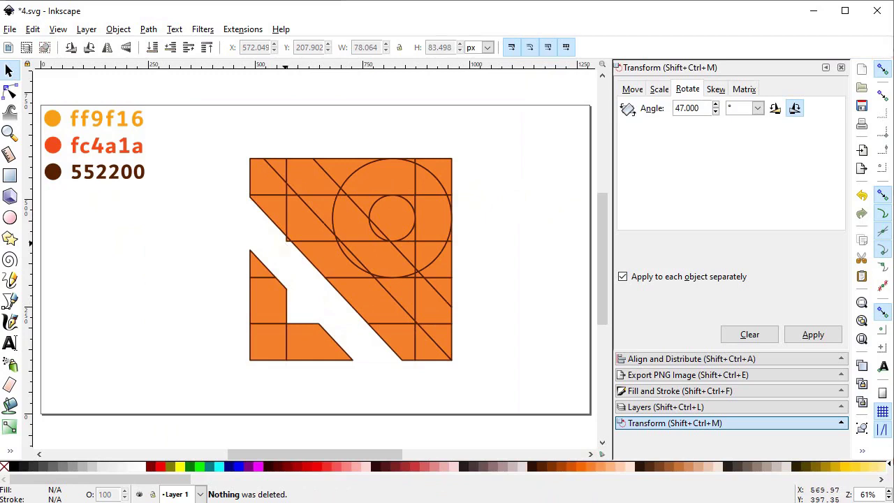
left_click(300, 211)
key("Delete")
key("ctrl")
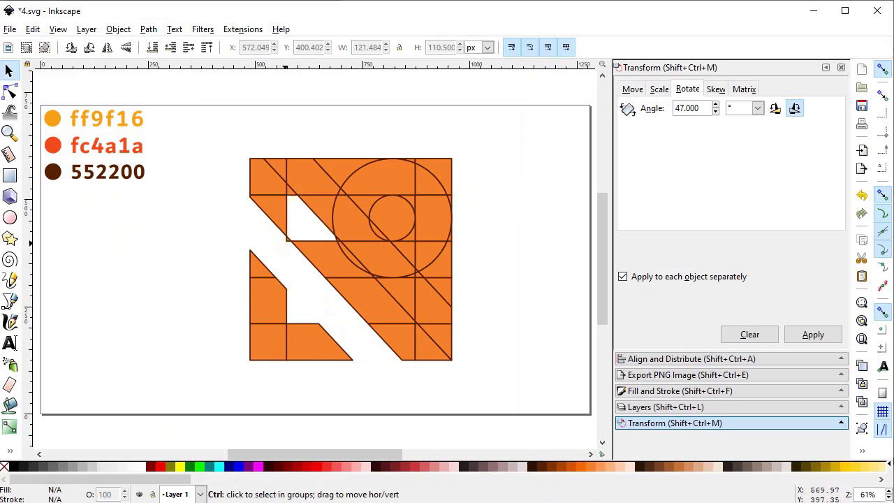
key("ctrl+z")
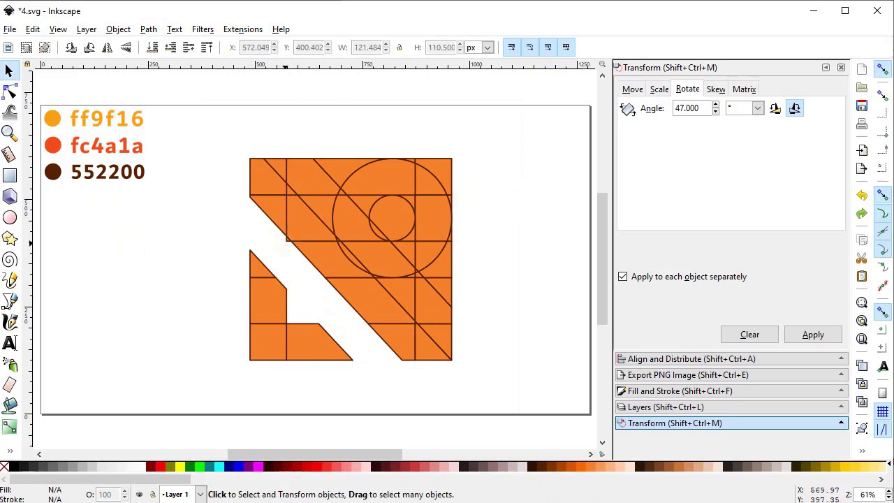
key("Delete")
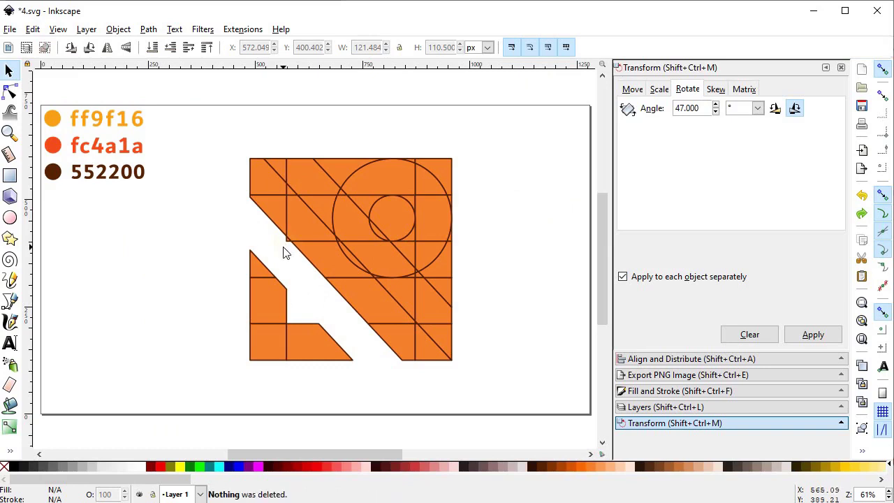
- Delete the pieces of the upper diagonal band between the long diagonal stroke and the circles
left_click(425, 304)
key("Delete")
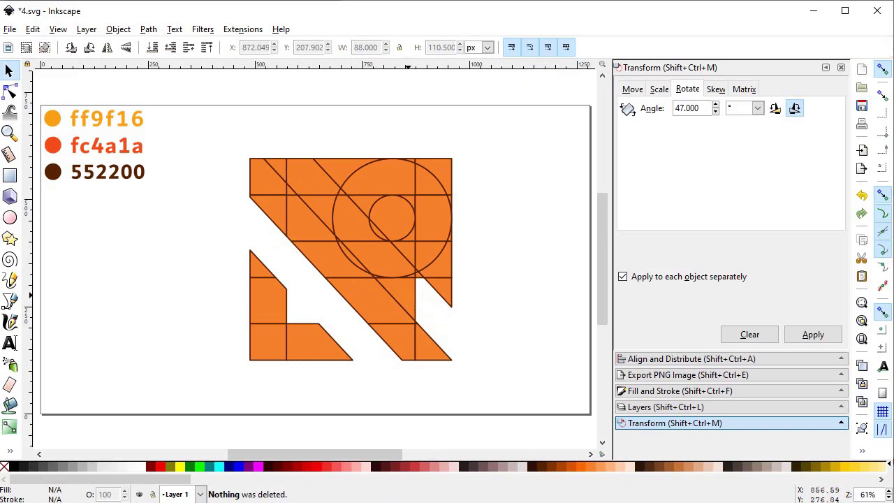
left_click(388, 269)
key("Delete")
left_click(345, 222)
key("Delete")
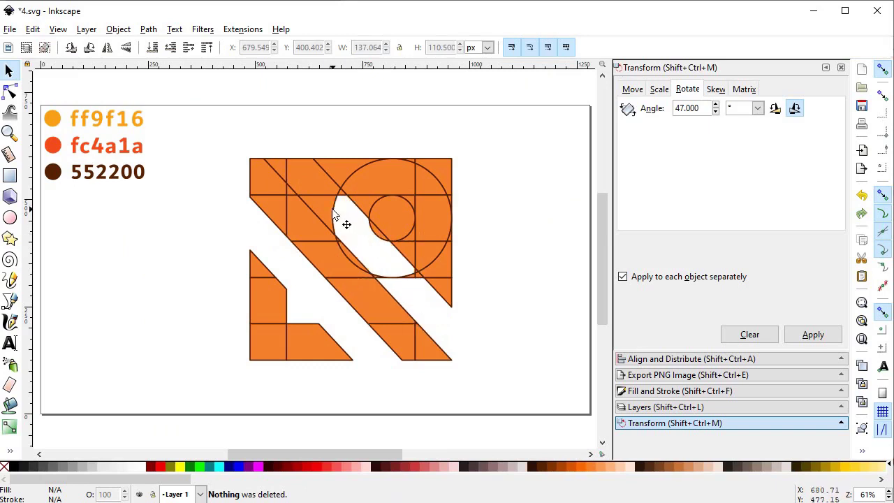
left_click(327, 213)
key("Delete")
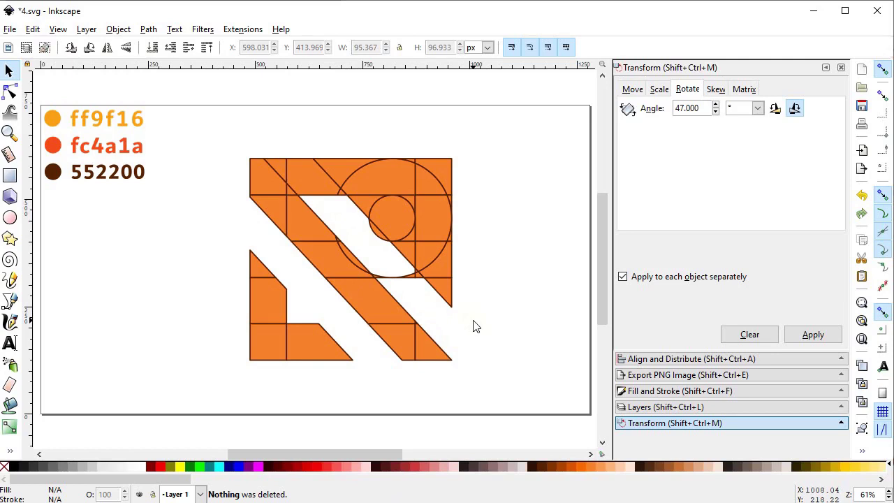
- Delete the pieces outside the large circle at its lower right, including the triangle beneath it
left_click_drag(473, 321, 400, 265)
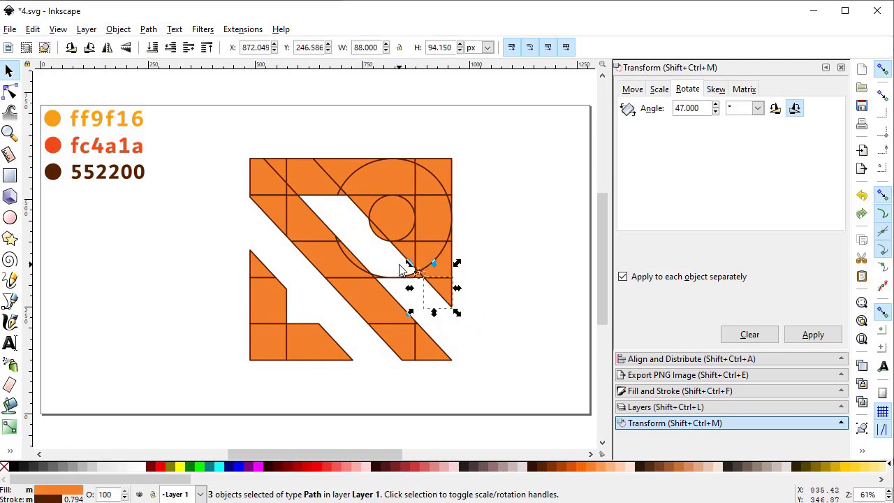
key("Delete")
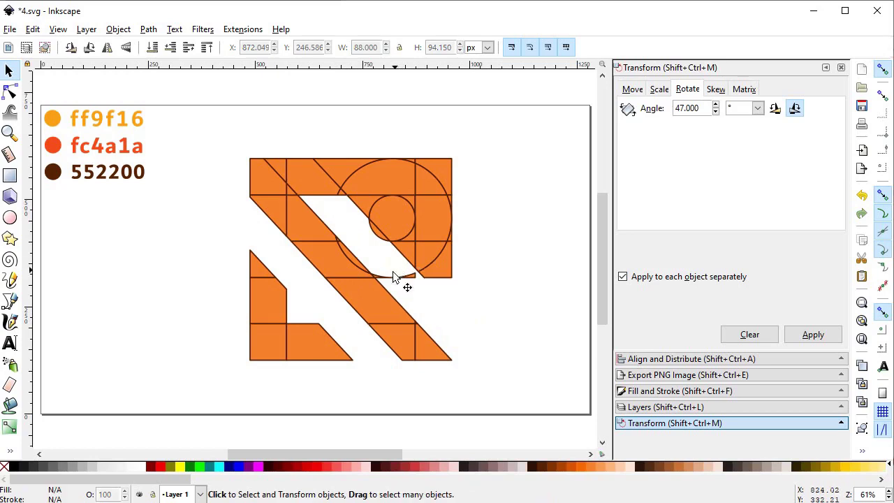
left_click(450, 276)
key("Delete")
key("Delete")
- Delete the upper-right corner piece and the remaining slivers around the outside of the large circle
left_click(448, 175)
key("Delete")
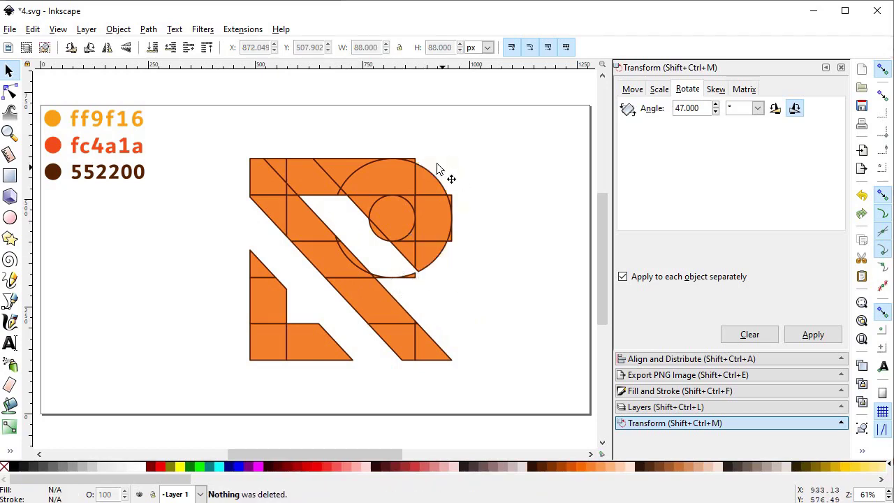
left_click(413, 153)
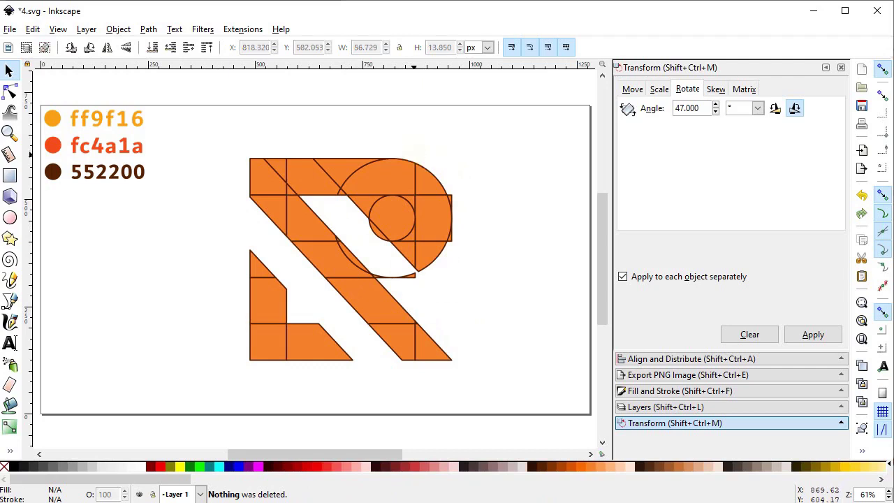
left_click(452, 201)
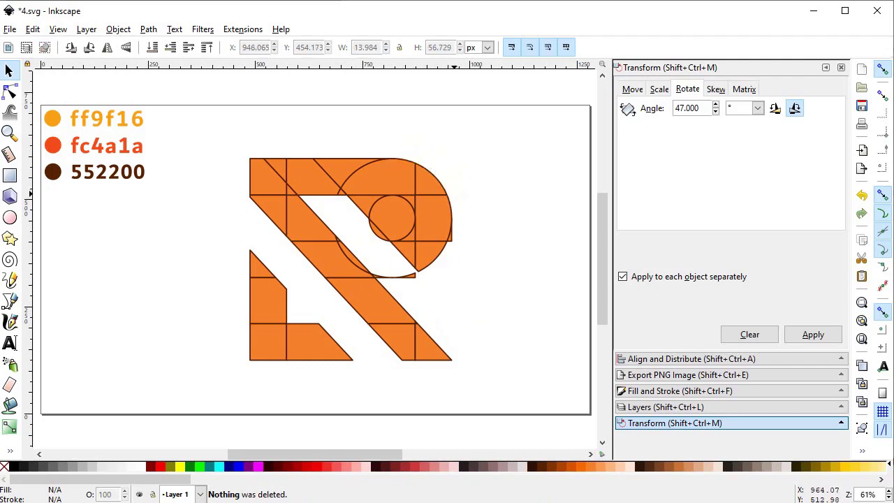
key("Delete")
left_click(407, 277)
key("Delete")
key("Delete")
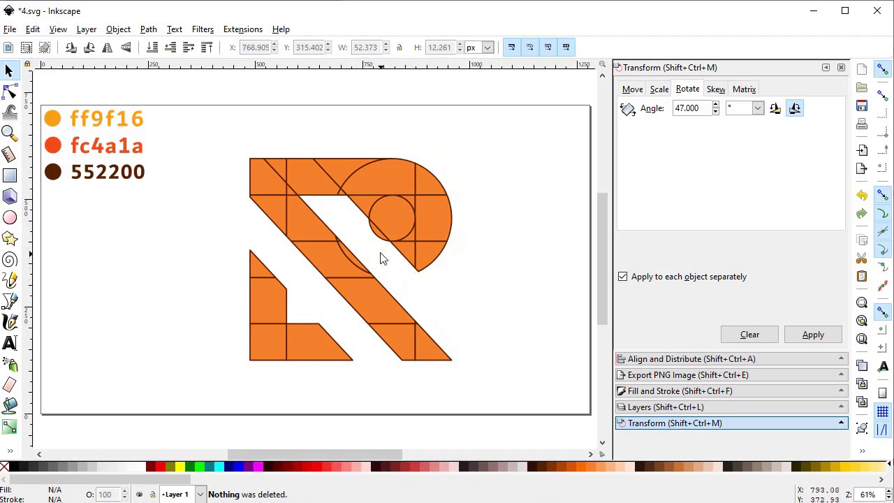
- Delete the pieces inside the small circle and those bridging it to the diagonal gap, opening the R's bowl
left_click(377, 237)
key("Delete")
left_click(380, 232)
key("Delete")
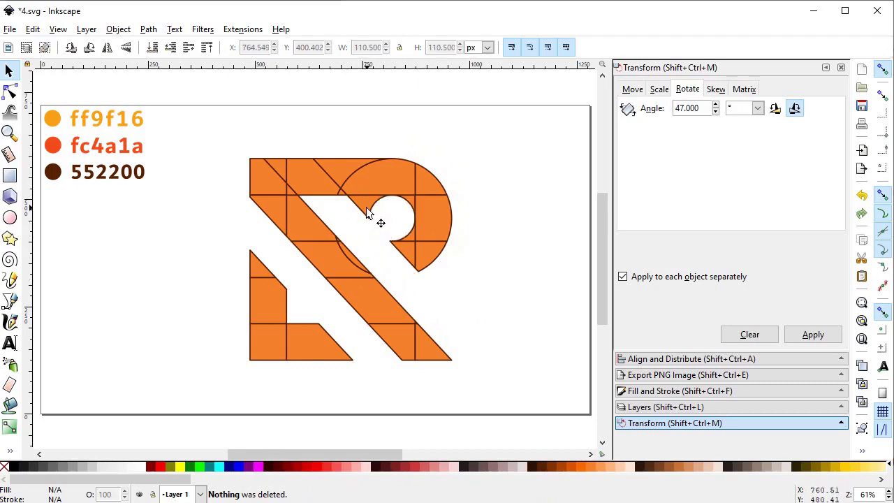
left_click(402, 236)
key("Delete")
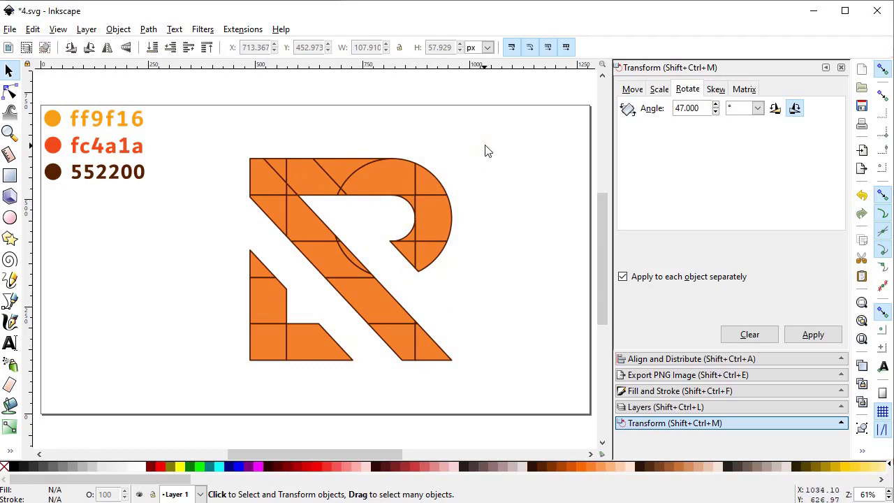
- Unite all the remaining logo pieces into one path with Union and remove its stroke
left_click_drag(486, 144, 221, 393)
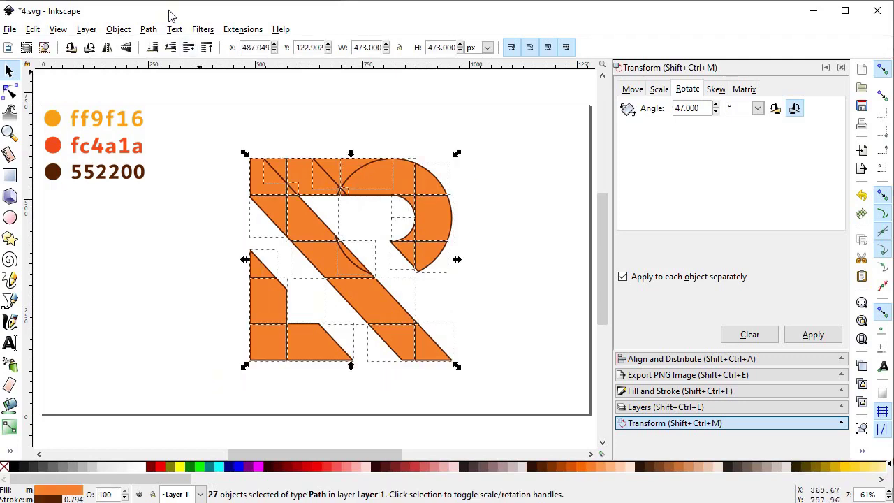
left_click(149, 29)
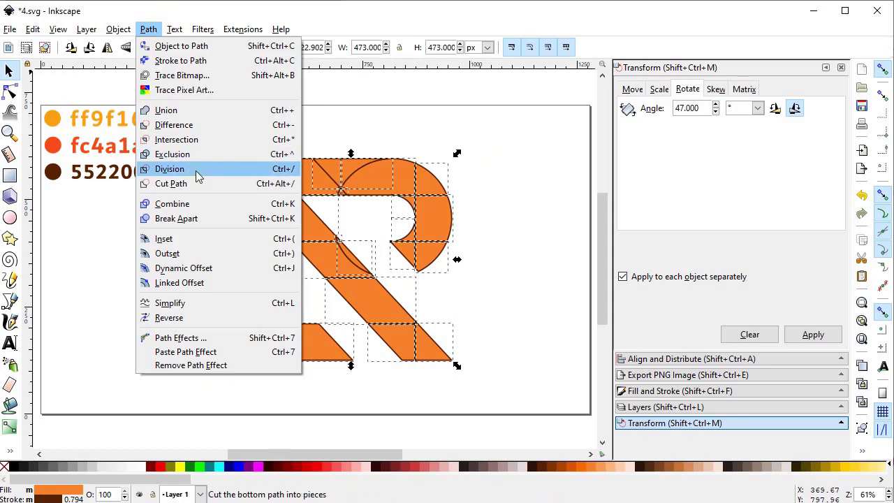
left_click(168, 110)
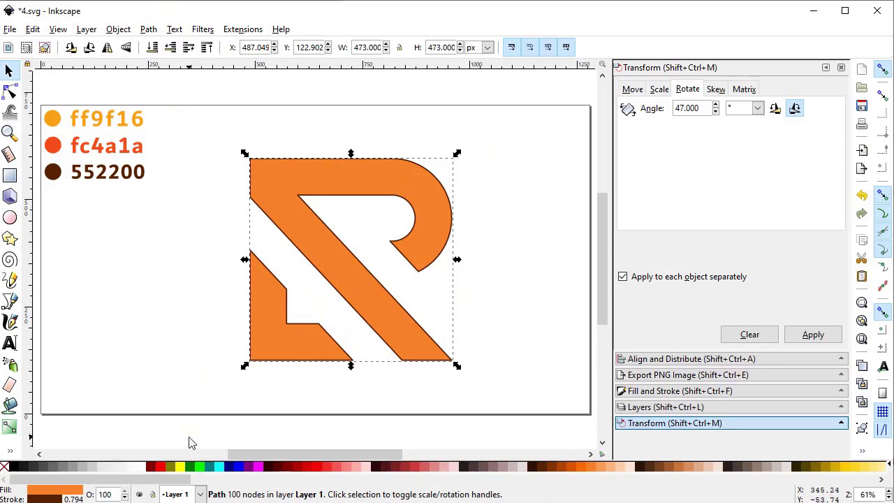
key("shift")
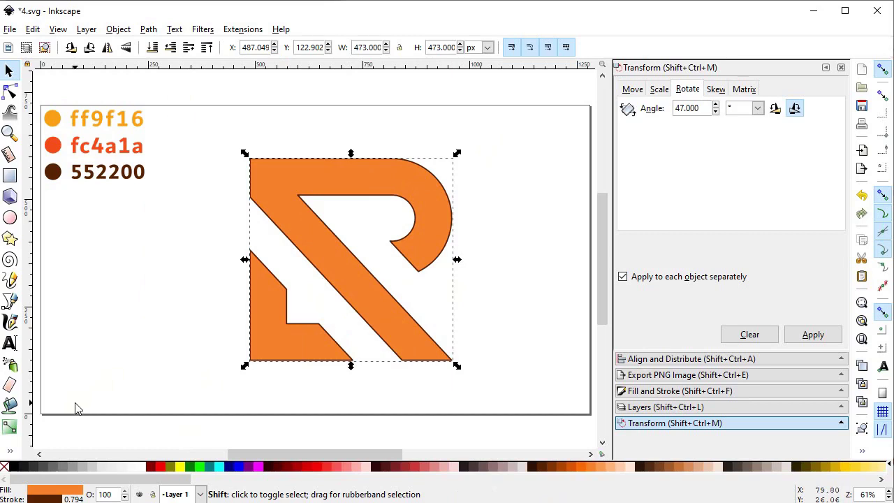
left_click(6, 469, "shift")
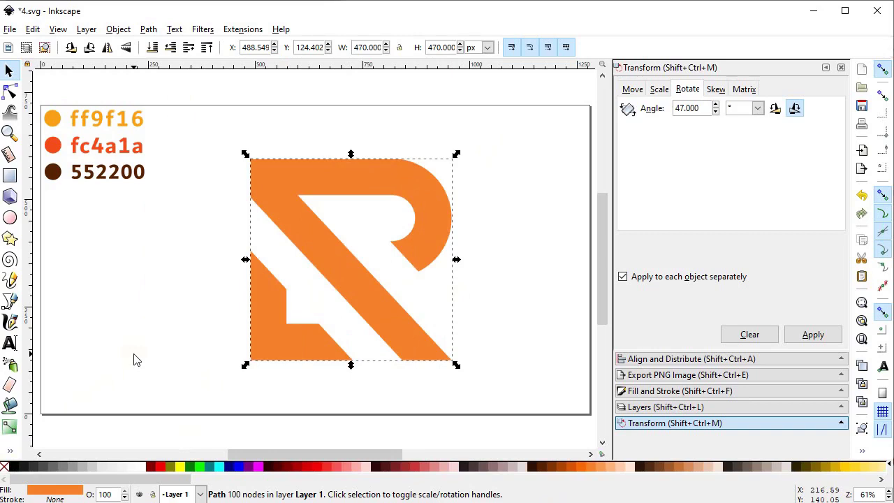
- Apply a linear gradient across the logo from its left edge to its right edge, sampling the ff9f16 swatch for the end stop
left_click(10, 426)
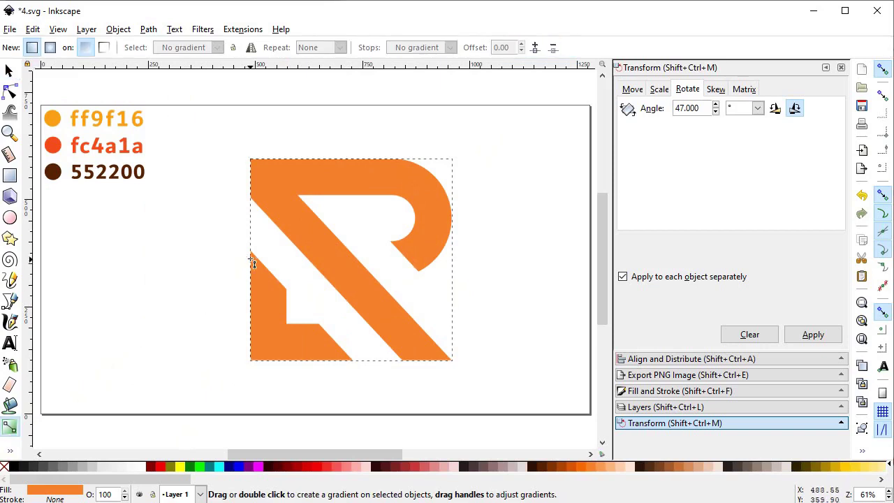
left_click_drag(250, 250, 451, 223)
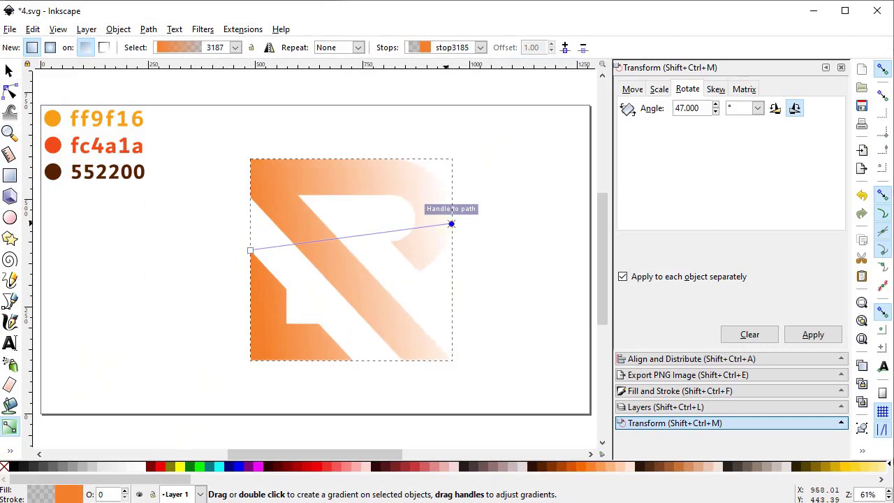
left_click(11, 451)
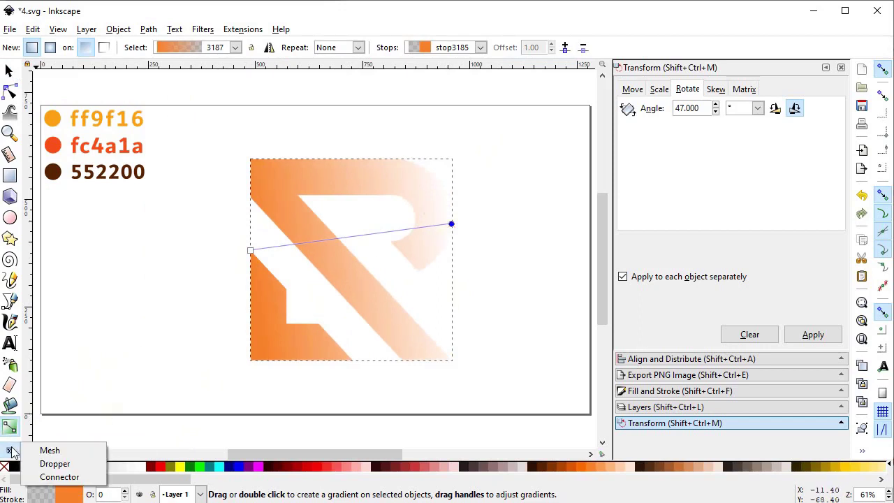
left_click(54, 463)
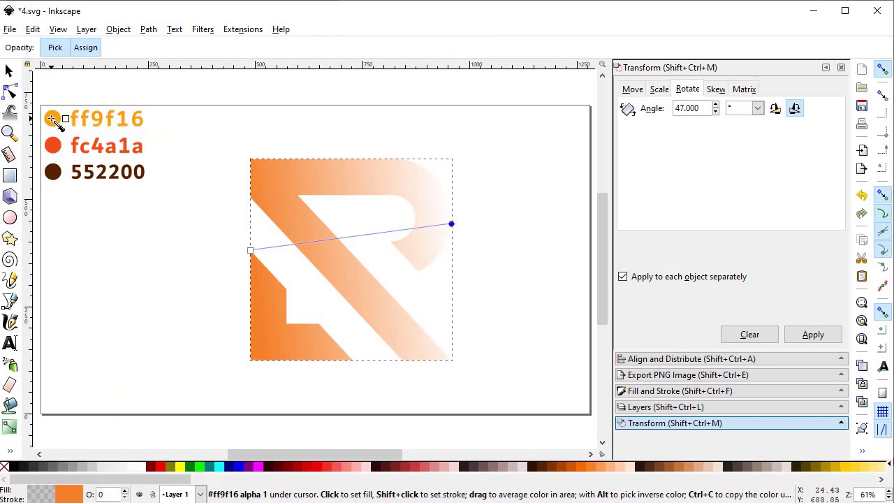
left_click(53, 118)
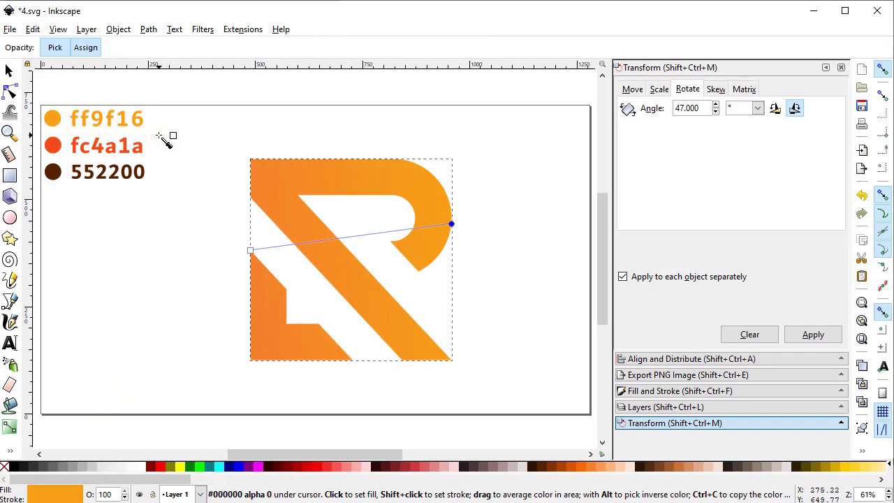
- Set the gradient's left stop to the fc4a1a swatch colour, then shrink the logo to about 302 px and move it to the page's left half
left_click(250, 250)
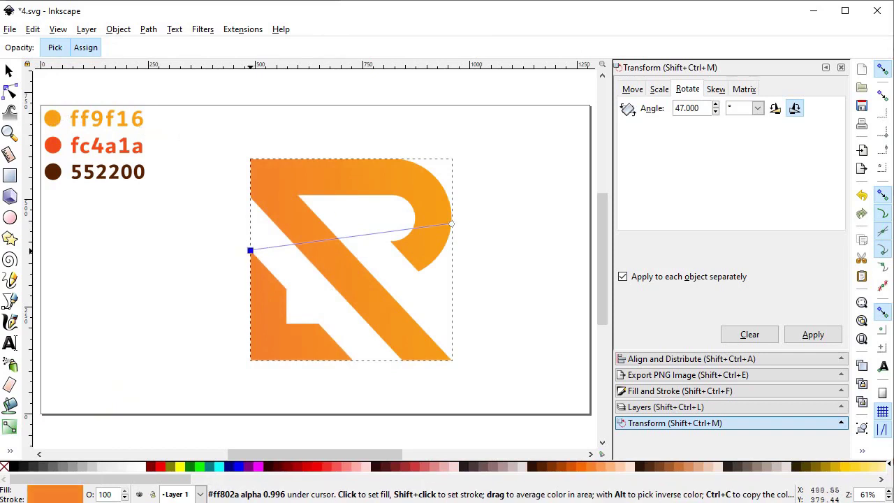
left_click(53, 146)
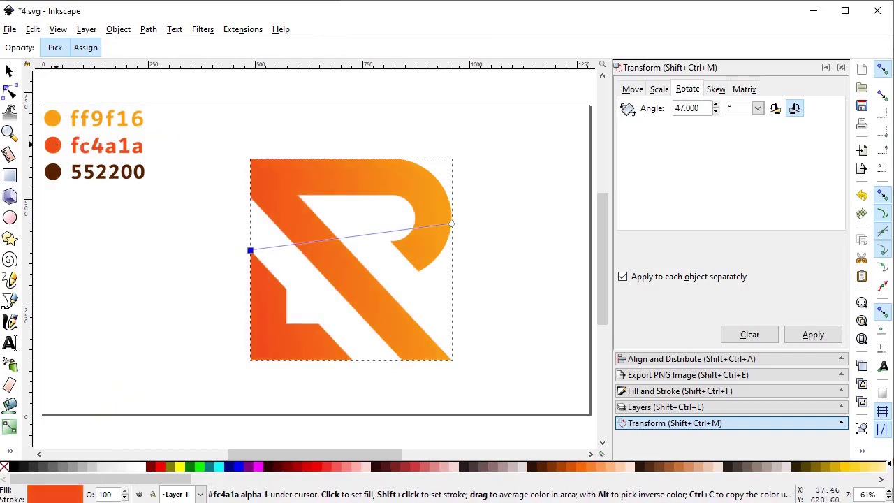
left_click(9, 71)
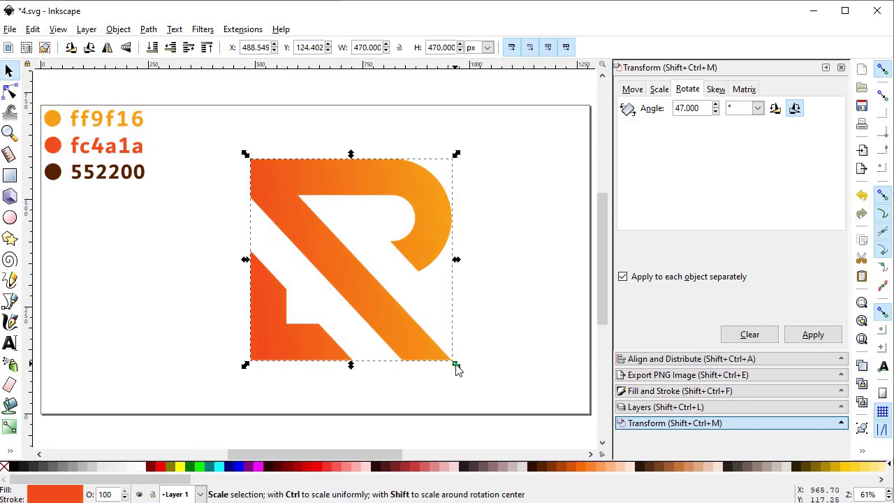
left_click_drag(455, 365, 269, 304)
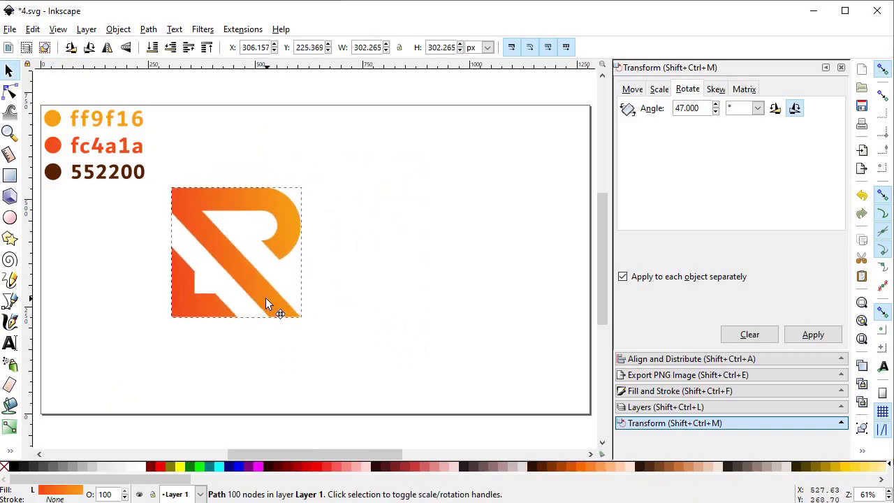
- Add two separate text objects to the right of the logo, reading ROYAL and LOGOS below it
left_click(9, 343)
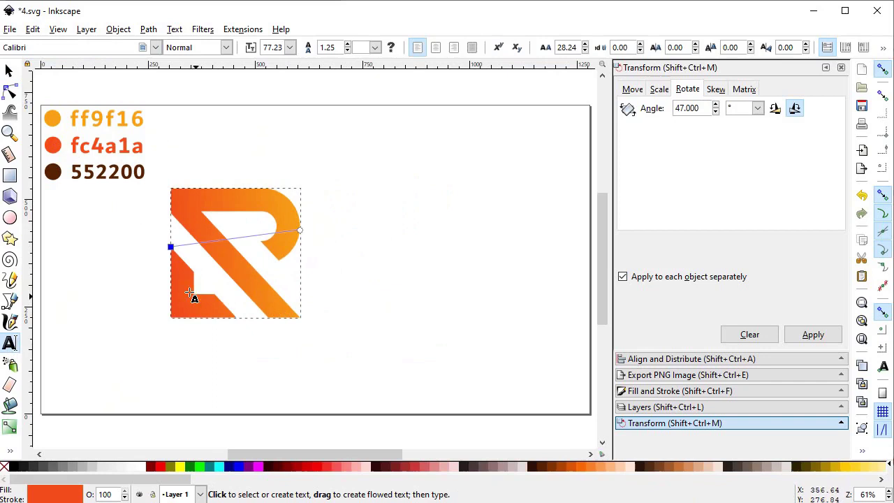
left_click(350, 280)
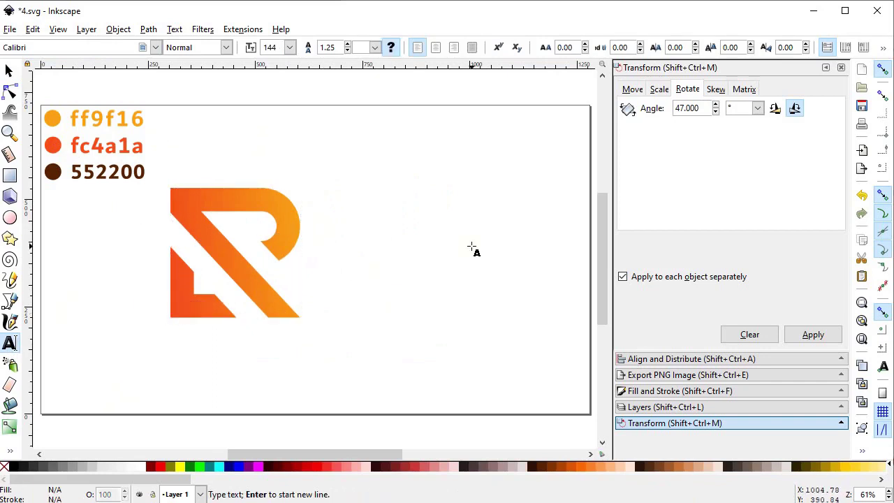
type("ROYAL")
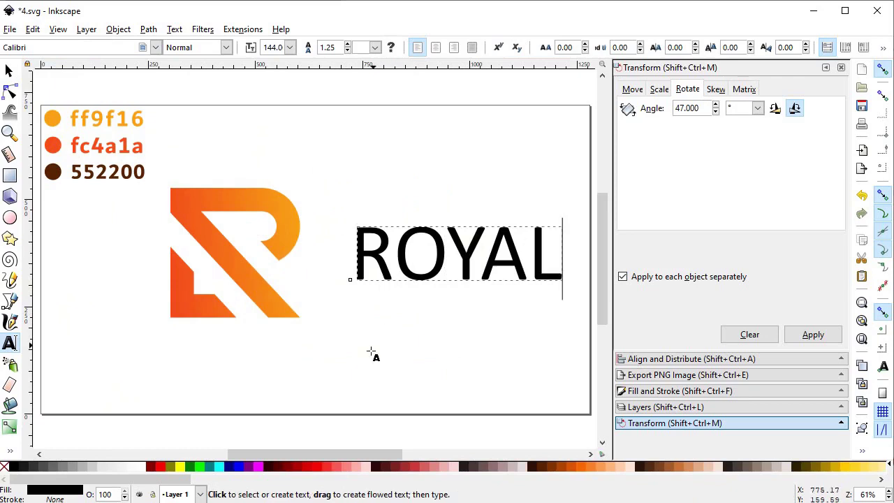
left_click(362, 372)
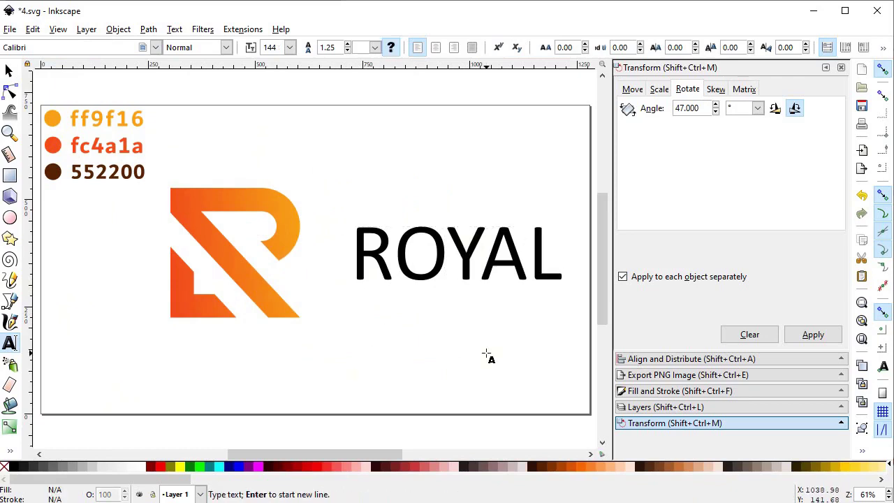
type("LOGOS")
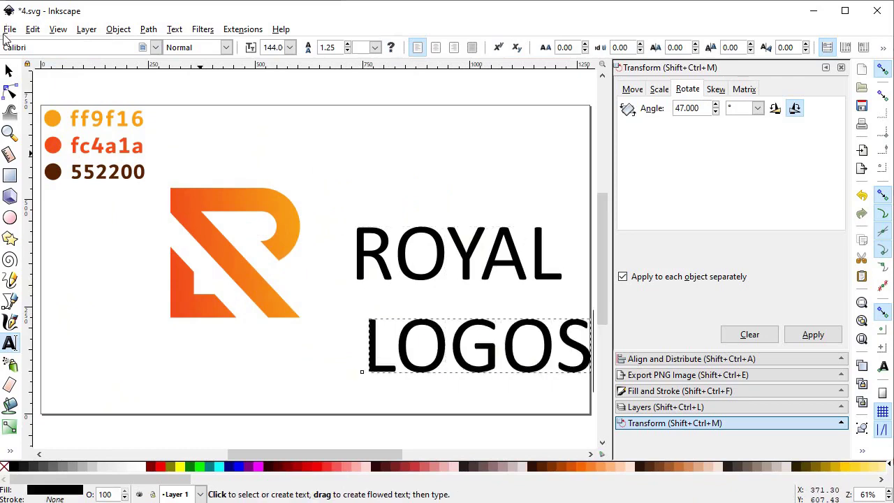
- Move the ROYAL text up above the logo and place the LOGOS text beside the logo's lower half
left_click(9, 71)
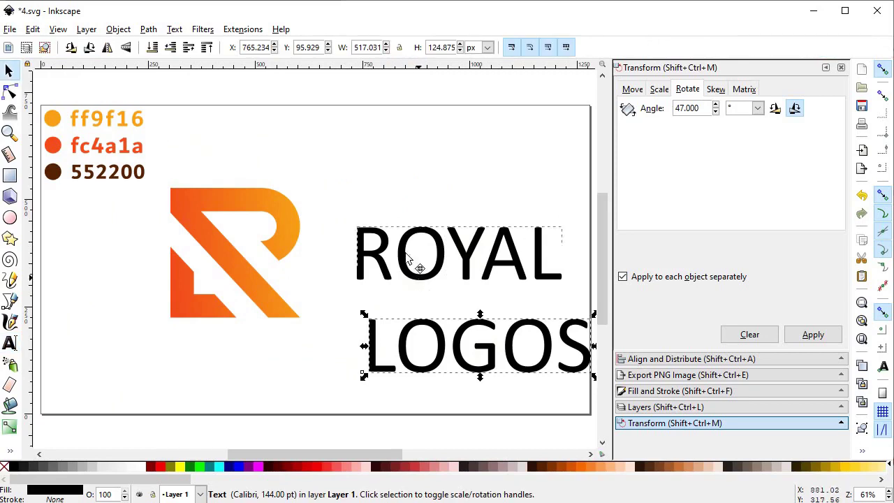
left_click_drag(406, 253, 348, 125)
left_click_drag(425, 373, 383, 301)
- Set the font of the LOGOS text to MS PGothic
left_click(9, 342)
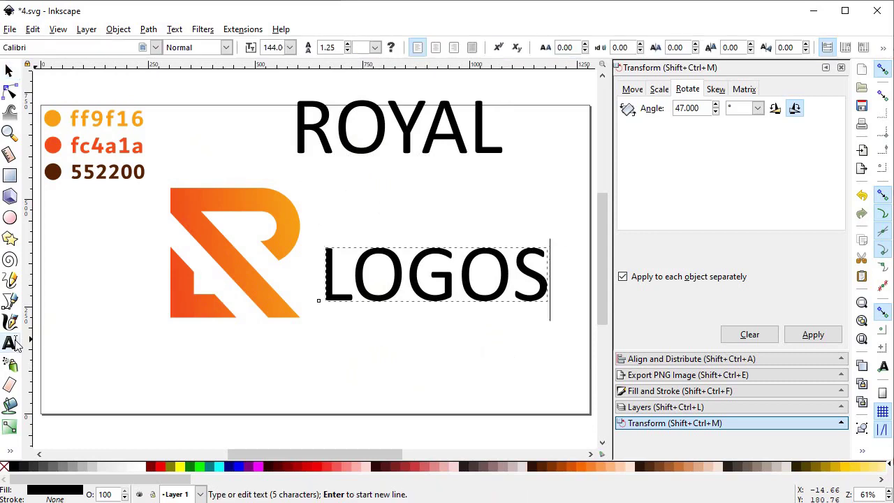
left_click(155, 47)
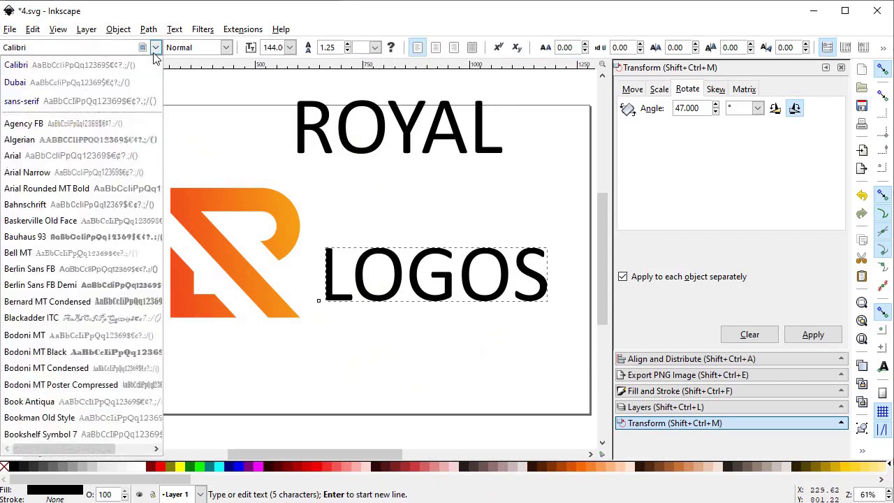
scroll(76, 245, "down", 2)
left_click(82, 49)
type("MS ")
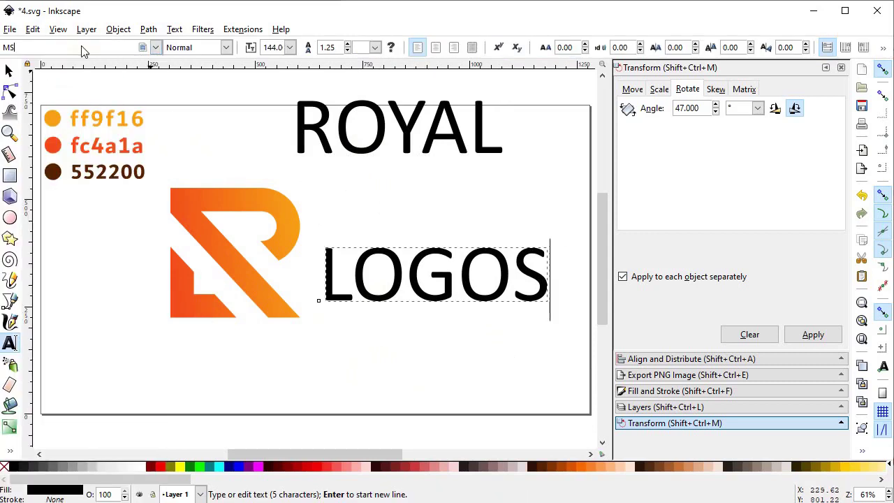
type("P")
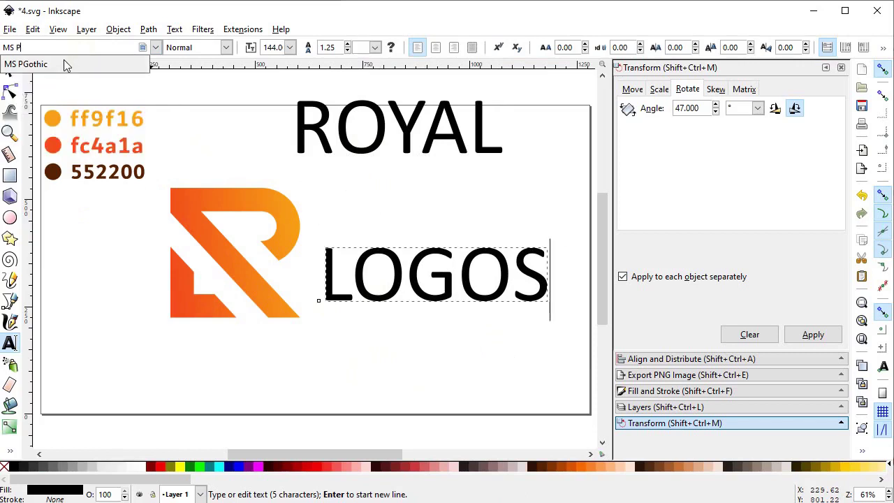
left_click(64, 60)
- Scale the LOGOS text proportionally to about 457 px wide and shift it slightly right and down
left_click(9, 70)
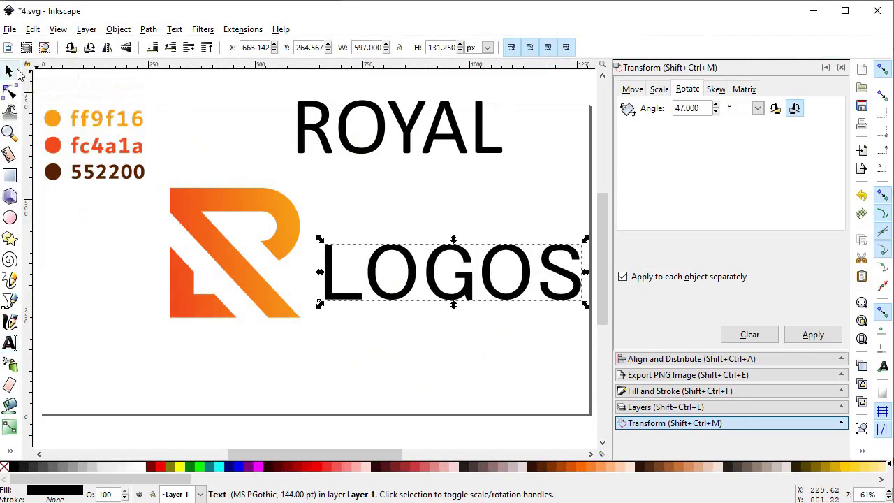
left_click_drag(584, 275, 524, 275)
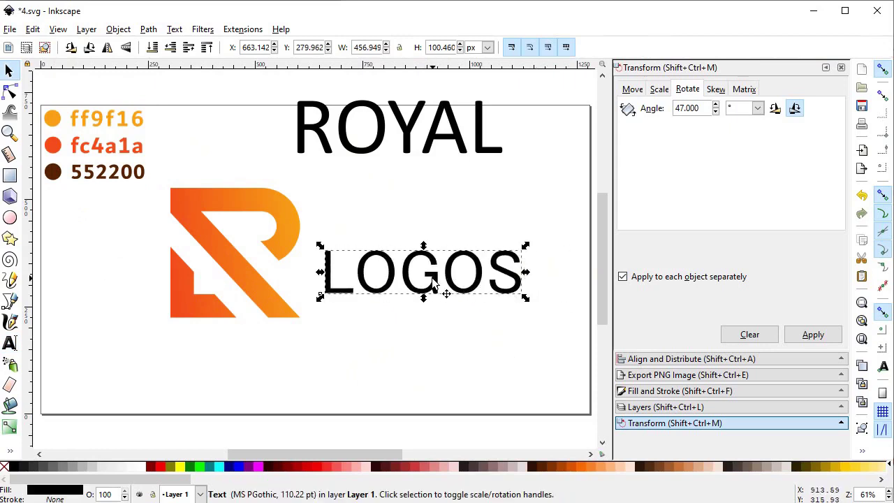
left_click_drag(443, 286, 458, 292)
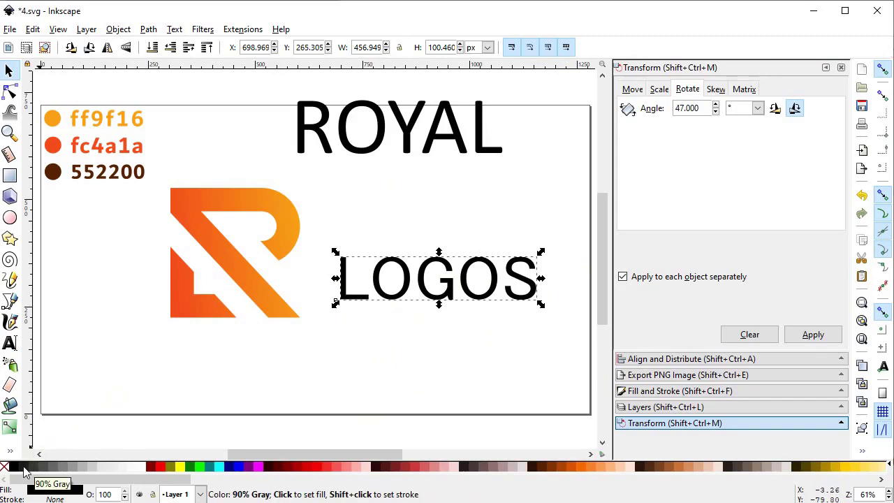
- Give the LOGOS text a 90% Gray stroke with a width of 7 px
key("shift")
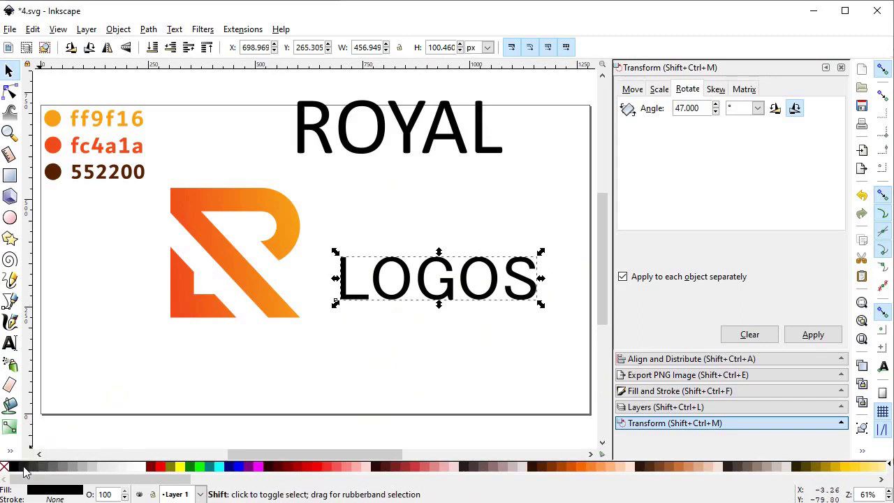
left_click(24, 470, "shift")
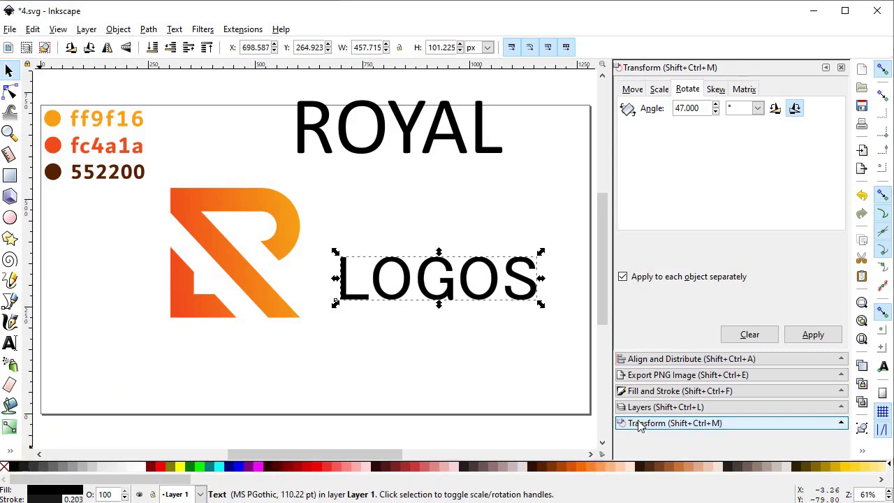
left_click(672, 391)
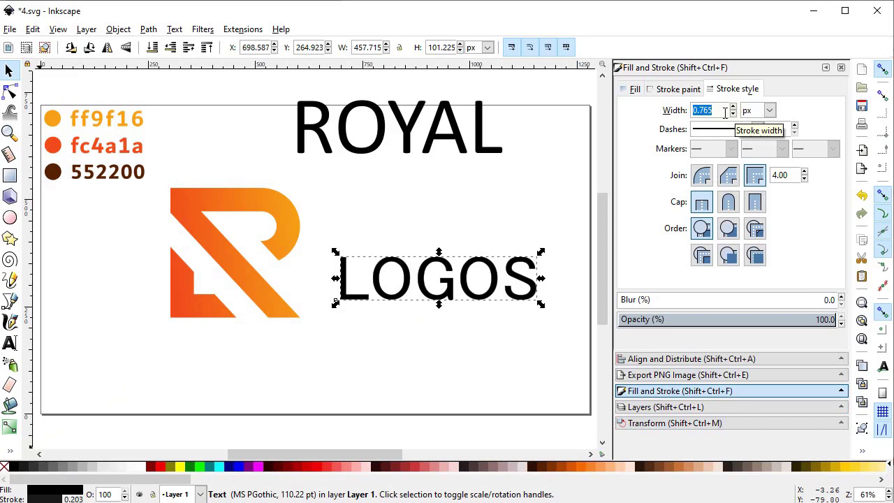
type("7")
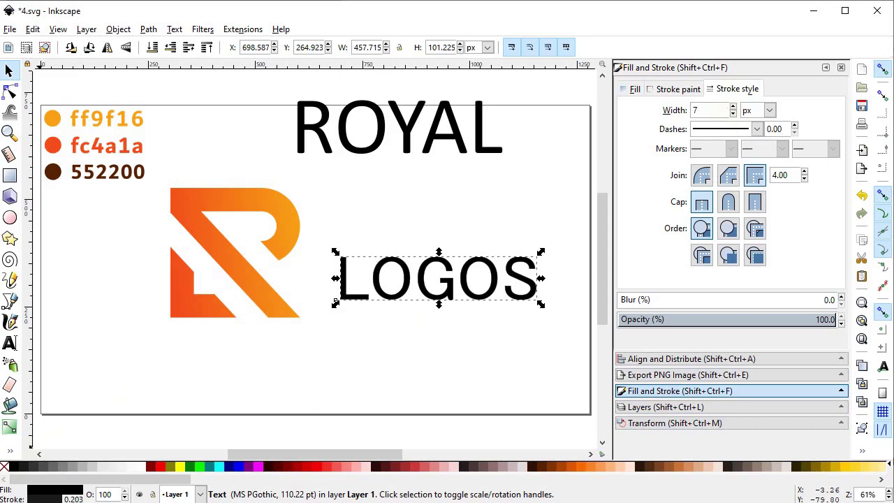
key("Return")
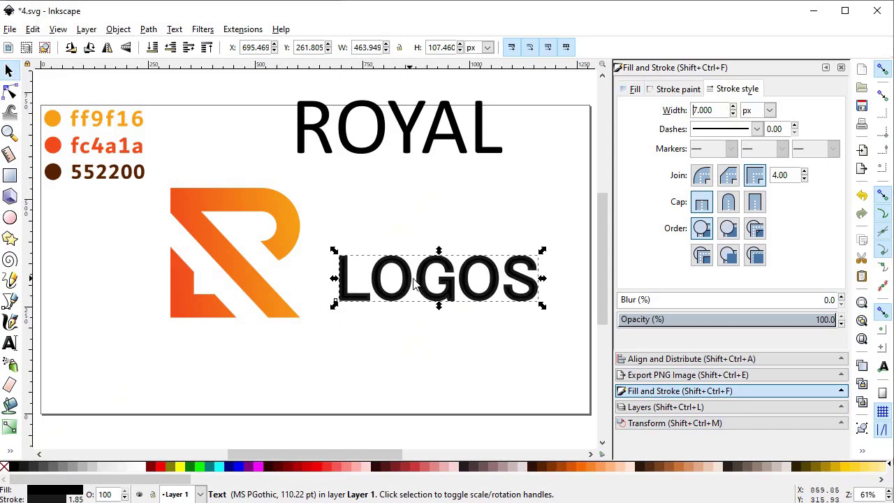
- Scale the LOGOS text down to about 422 px wide and move the ROYAL text directly above it
mouse_move(543, 312)
left_mouse_down()
mouse_move(491, 295)
mouse_move(501, 297)
left_mouse_up()
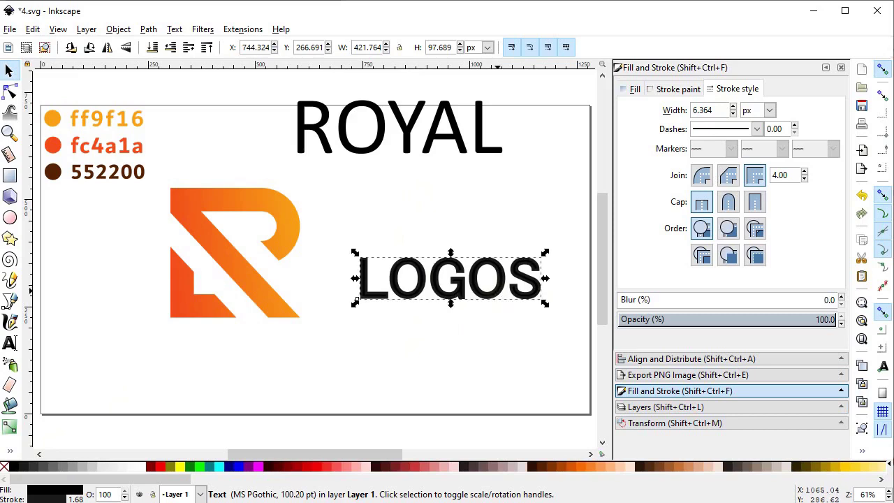
left_click_drag(385, 126, 447, 196)
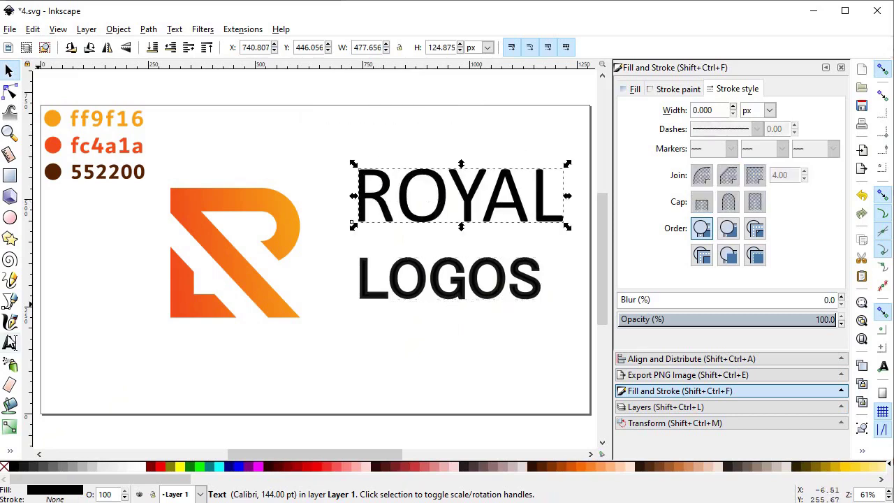
- Change the font of all the ROYAL text to MS PGothic
left_click(10, 343)
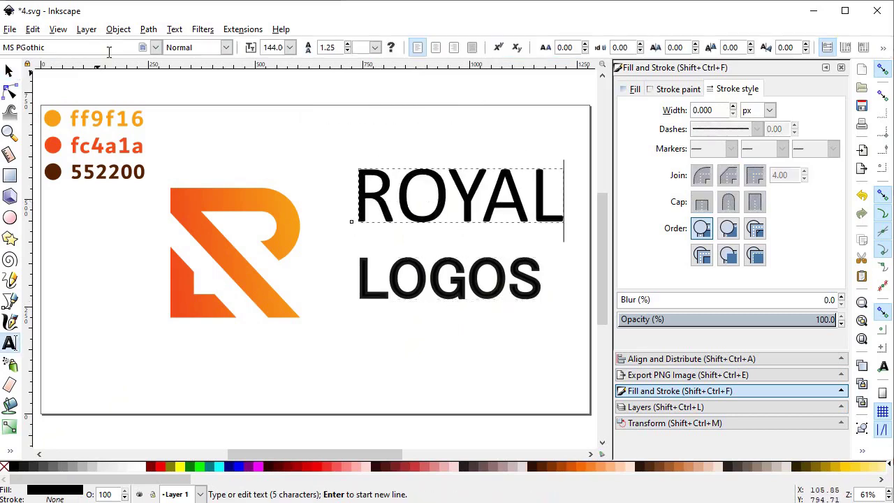
left_click(155, 47)
left_click(108, 70)
left_click(555, 207)
left_click_drag(559, 207, 347, 203)
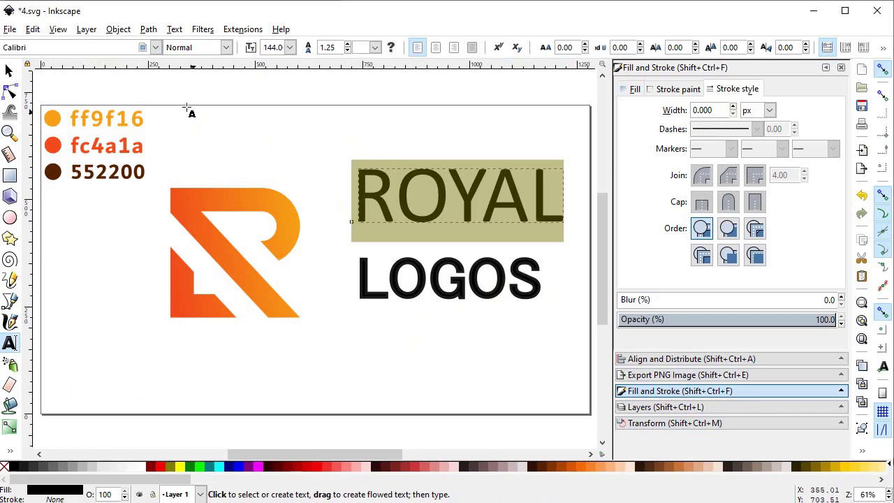
left_click(155, 48)
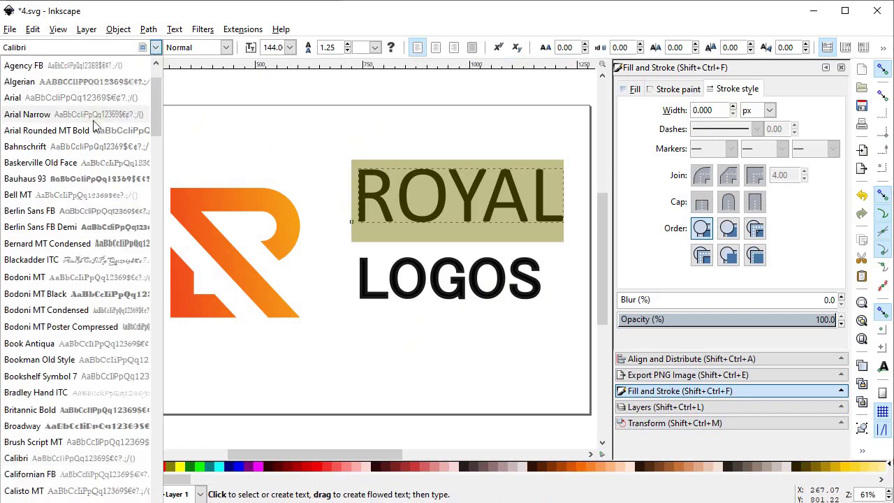
scroll(97, 122, "up", 2)
left_click(74, 110)
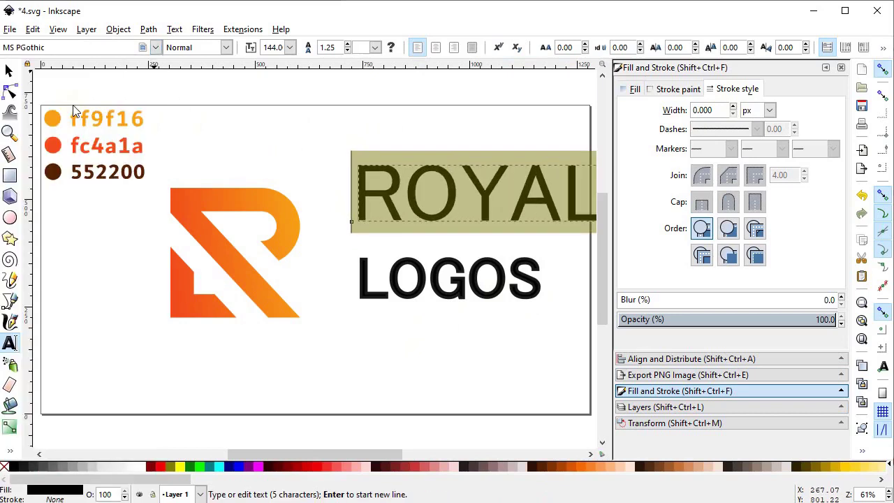
- Shrink the ROYAL text proportionally to about 284 px wide and place it just above LOGOS, near its left edge
left_click(9, 70)
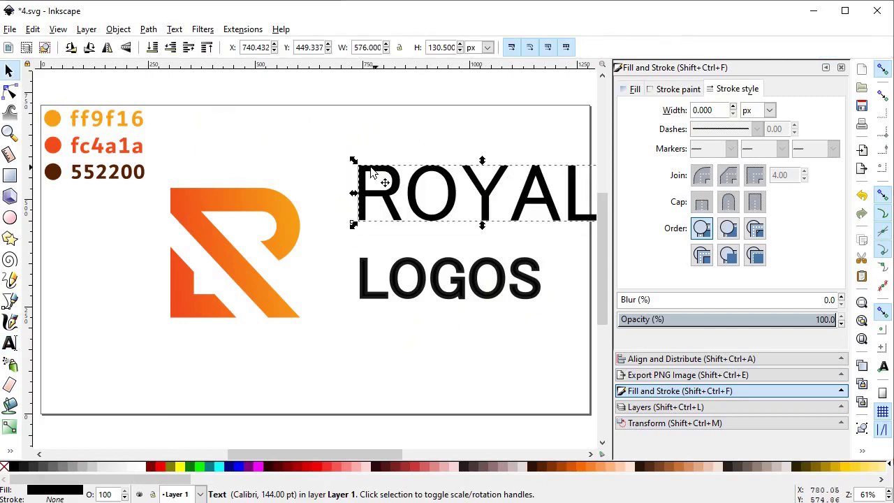
left_click_drag(353, 162, 387, 198)
left_click_drag(554, 210, 417, 235)
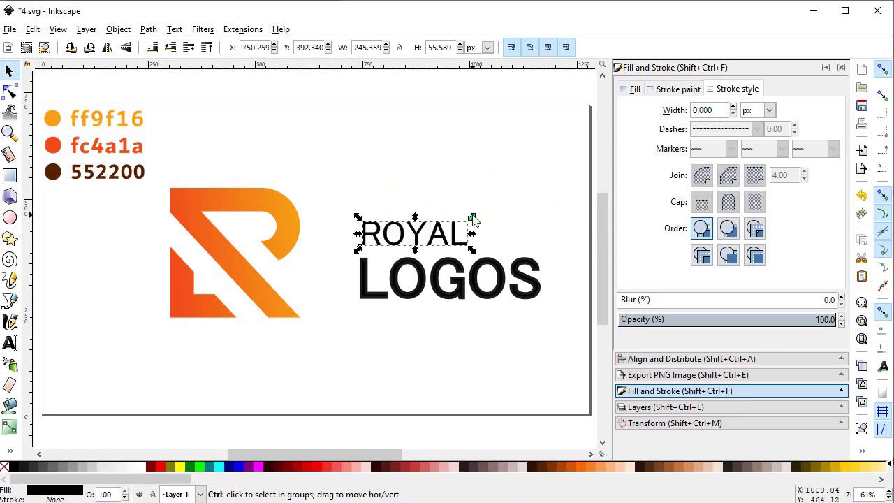
left_click_drag(471, 219, 489, 208)
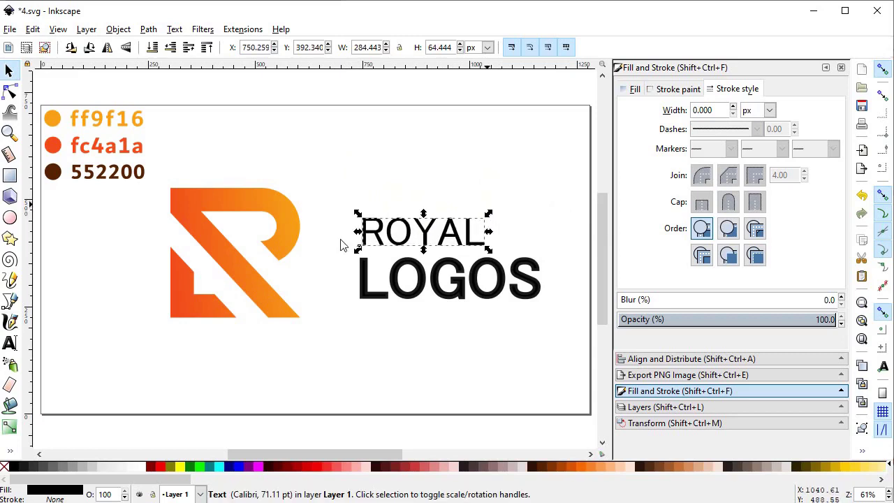
- Increase the letter spacing of the ROYAL text to 29.89, widening it to about 404 px
left_click(9, 342)
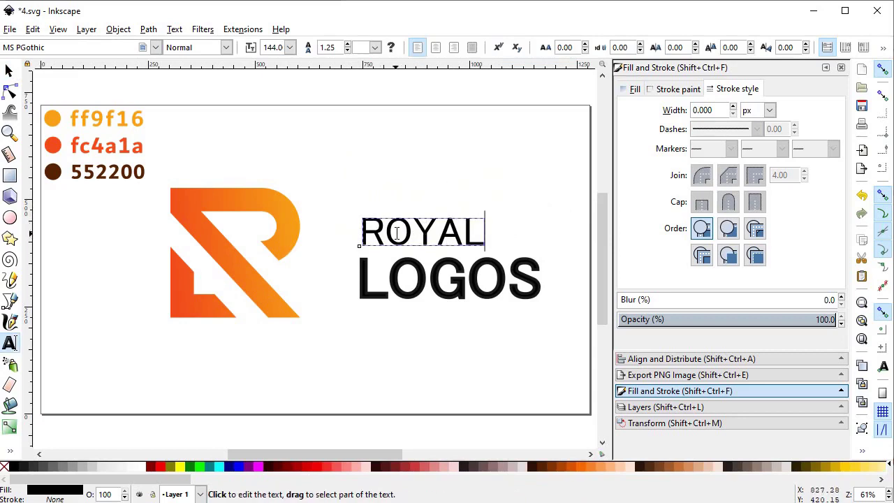
left_click(585, 44)
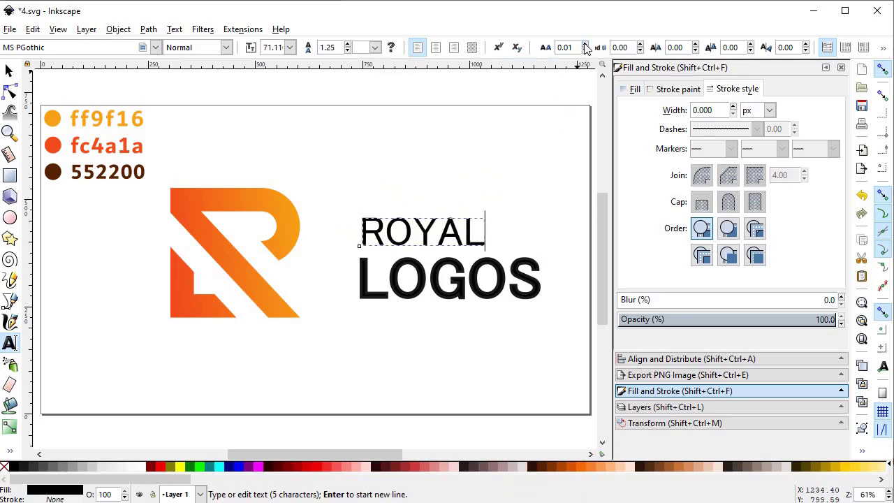
left_click(585, 44)
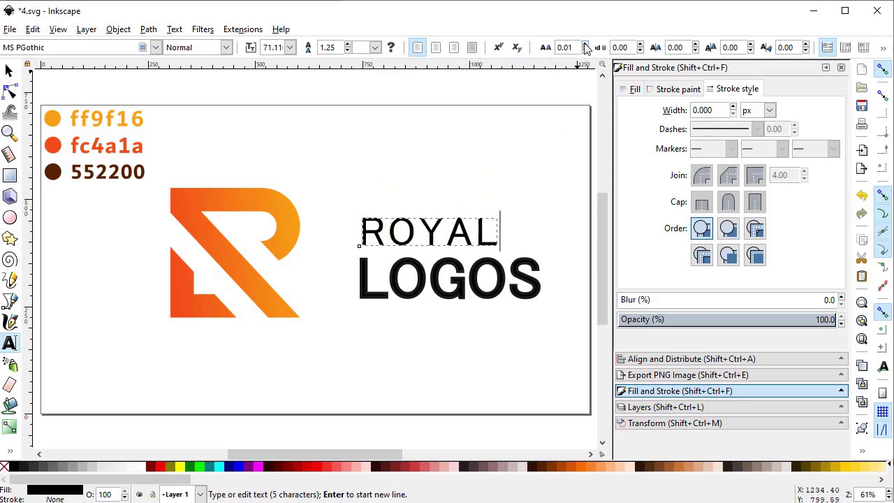
left_click(585, 44)
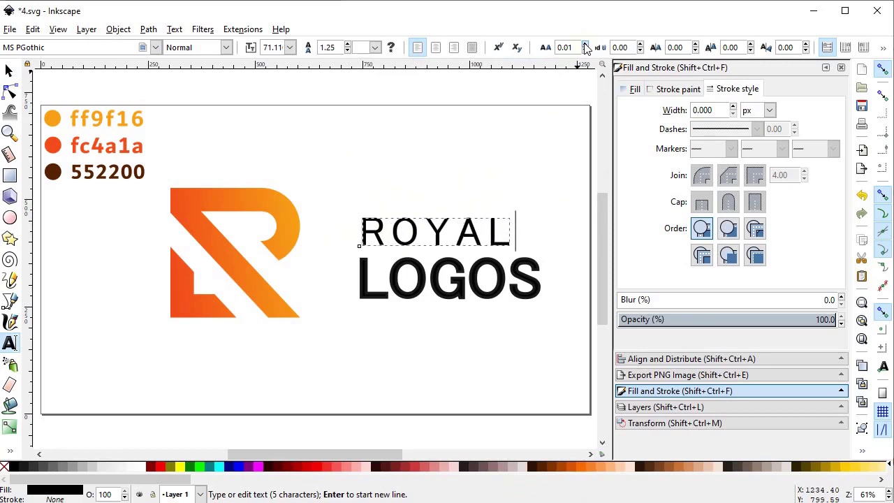
left_click(585, 44)
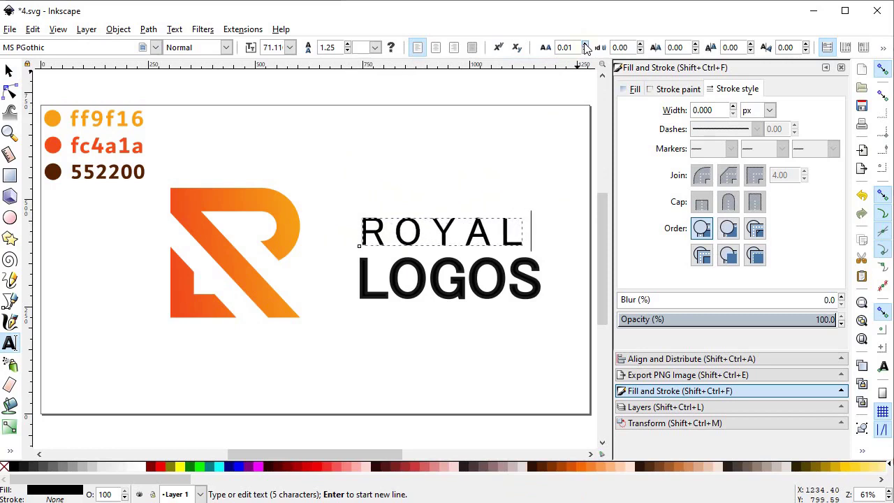
left_click(585, 44)
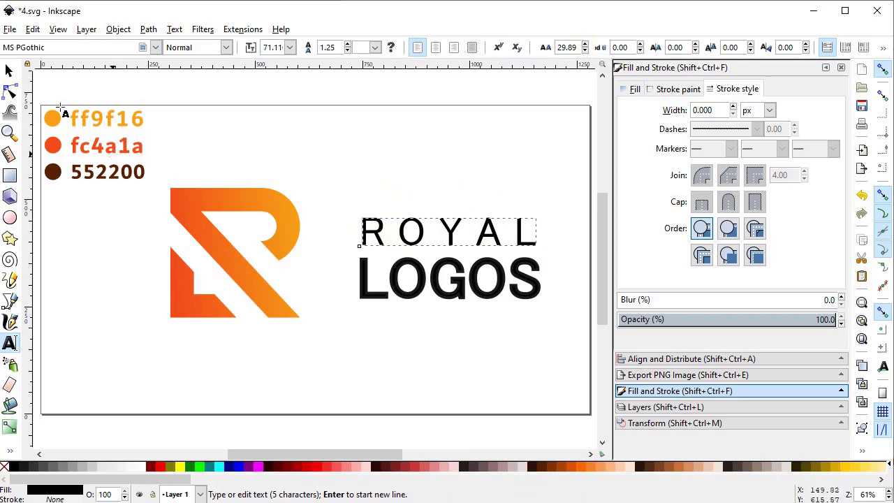
left_click(9, 70)
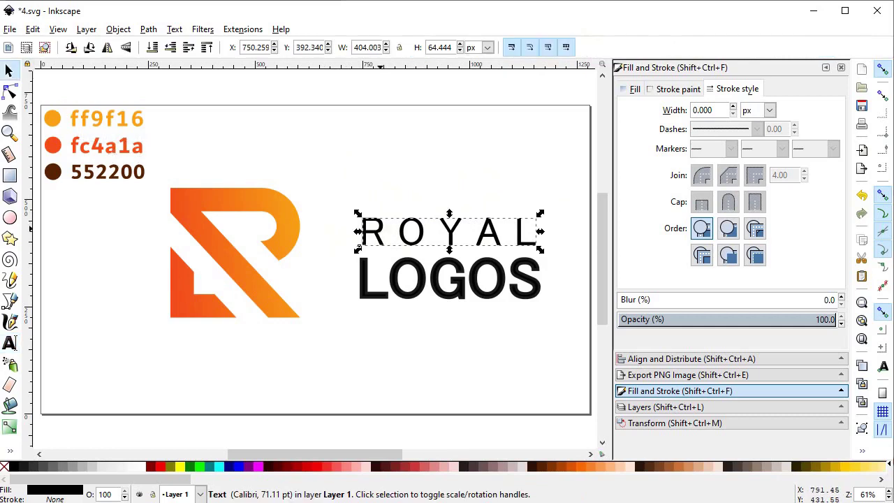
- Fill the ROYAL text with the dark brown 552200 sampled from the reference colour circle
left_click_drag(387, 231, 378, 231)
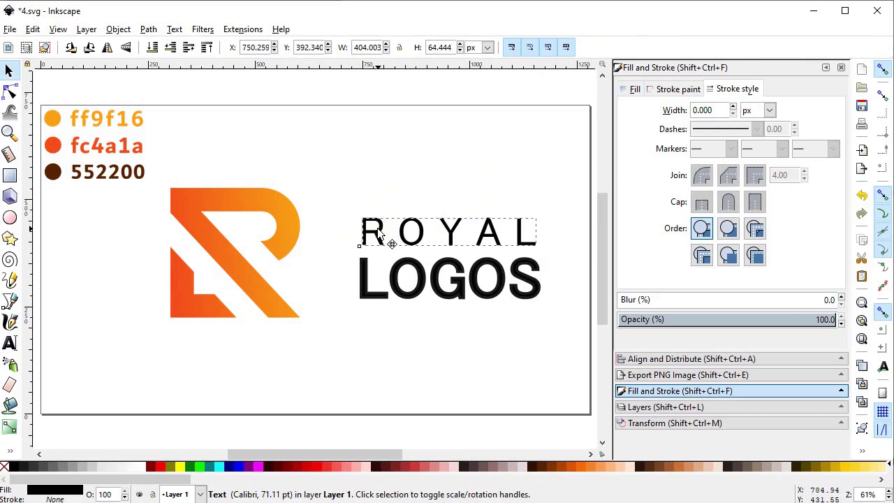
left_click(11, 451)
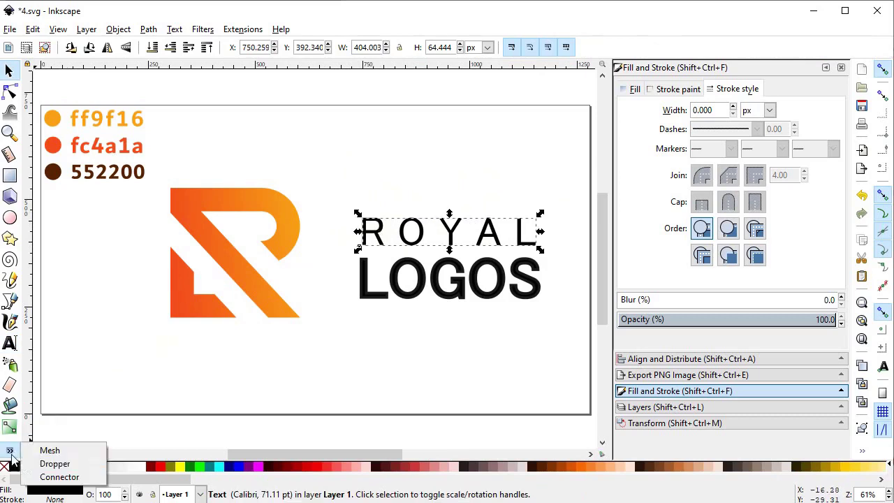
left_click(43, 461)
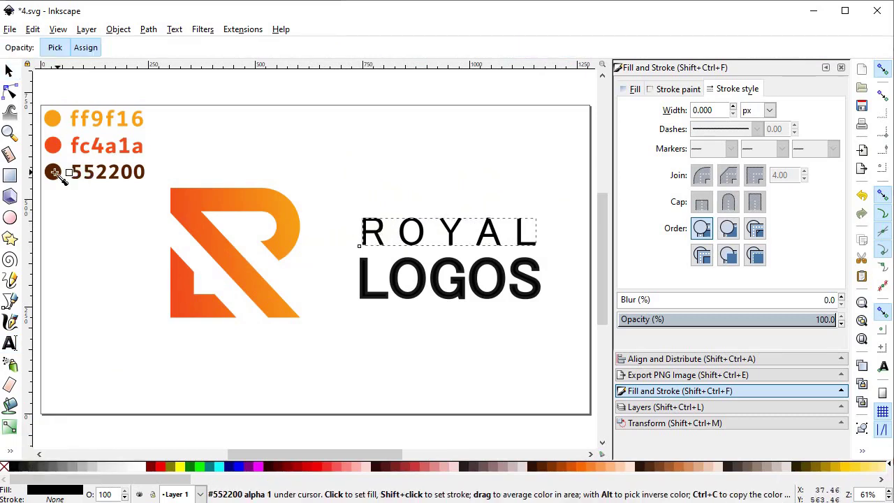
left_click(53, 172)
left_click(9, 71)
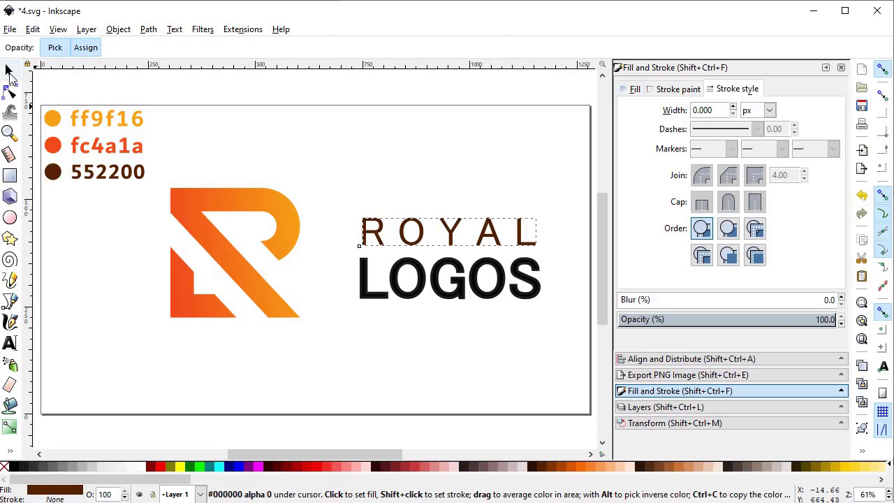
- Apply the sampled dark brown 552200 to both the fill and the stroke of the LOGOS text
left_click(392, 281)
left_click(10, 451)
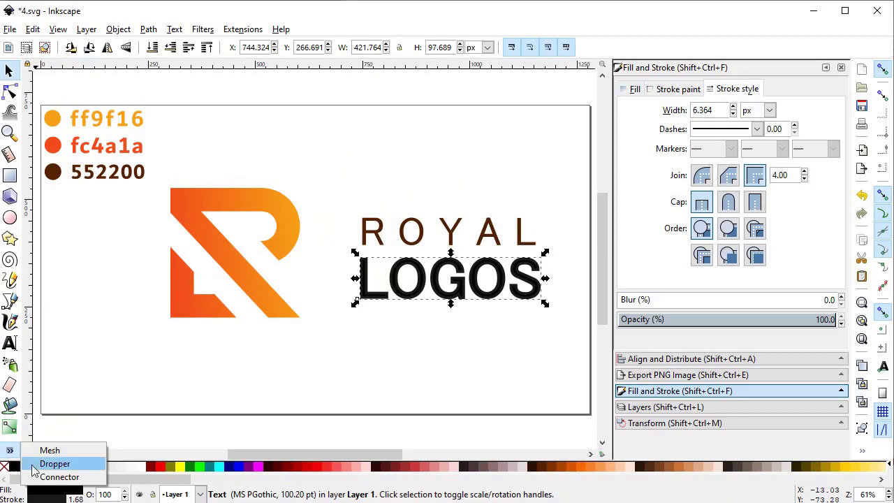
left_click(49, 464)
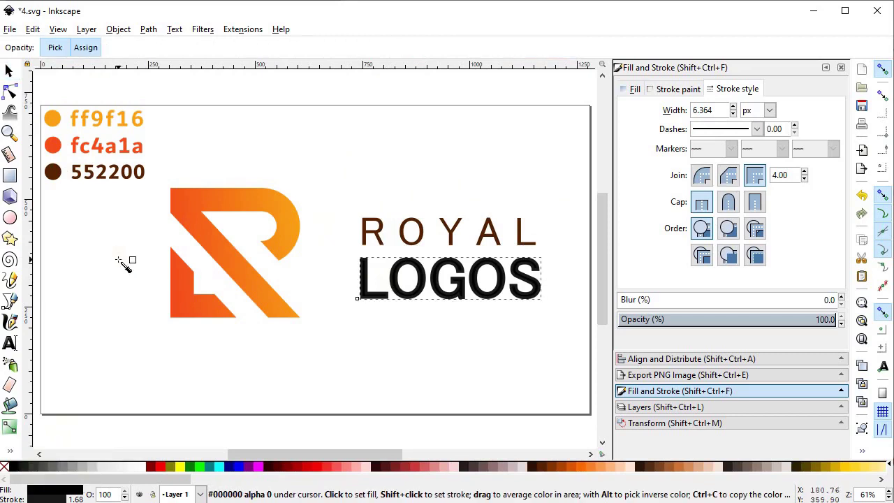
left_click(57, 176)
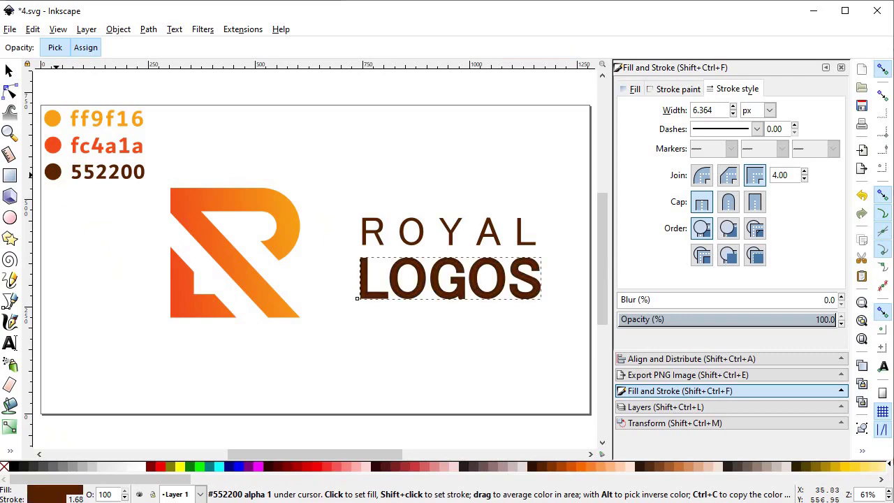
- Group the ROYAL and LOGOS texts and move the group about 55 px left, closer to the R mark
left_click(9, 71)
left_click_drag(563, 195, 346, 349)
right_click(397, 301)
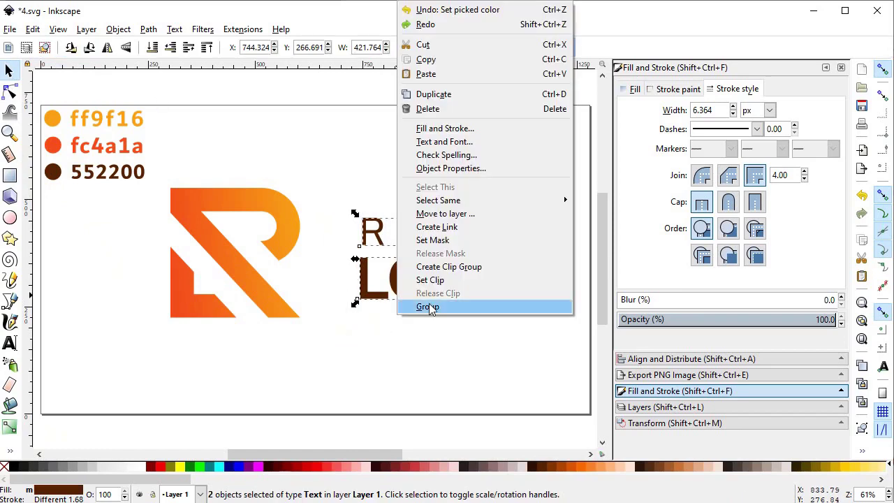
left_click(428, 305)
left_click_drag(400, 288, 377, 289)
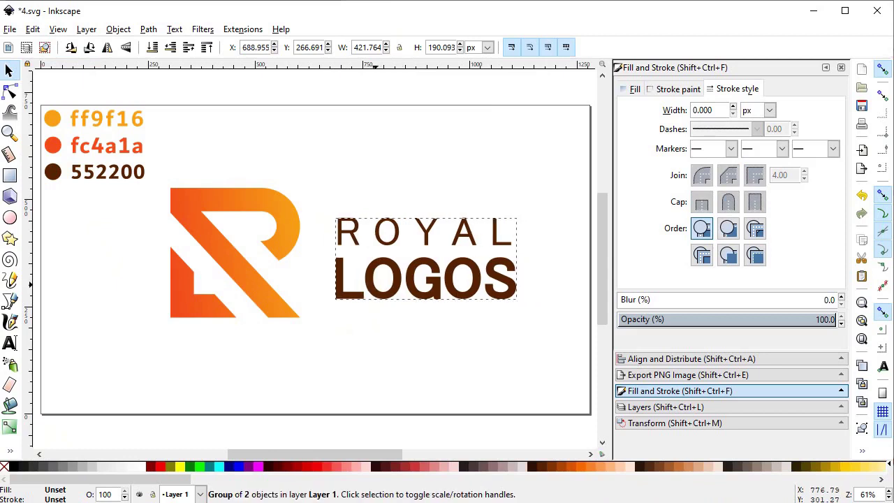
- Centre the wordmark group on the R mark's horizontal axis and shift the group about 18 px right
left_click(286, 309, "shift")
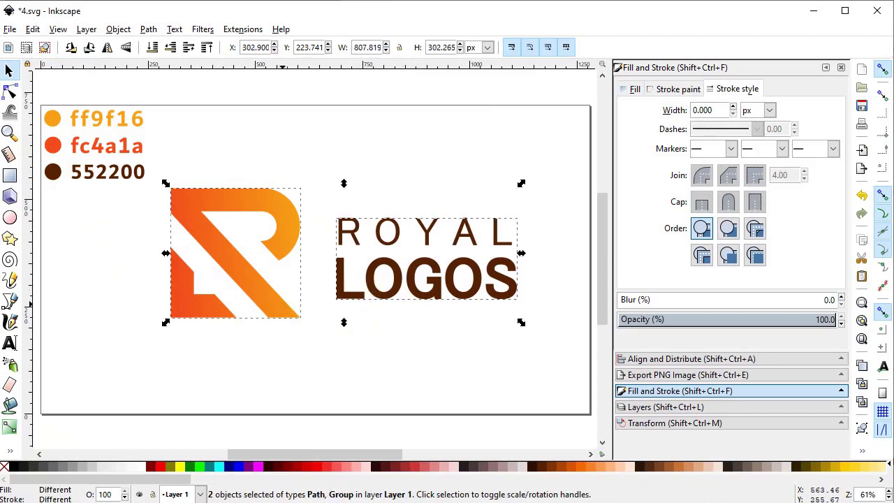
left_click(667, 361)
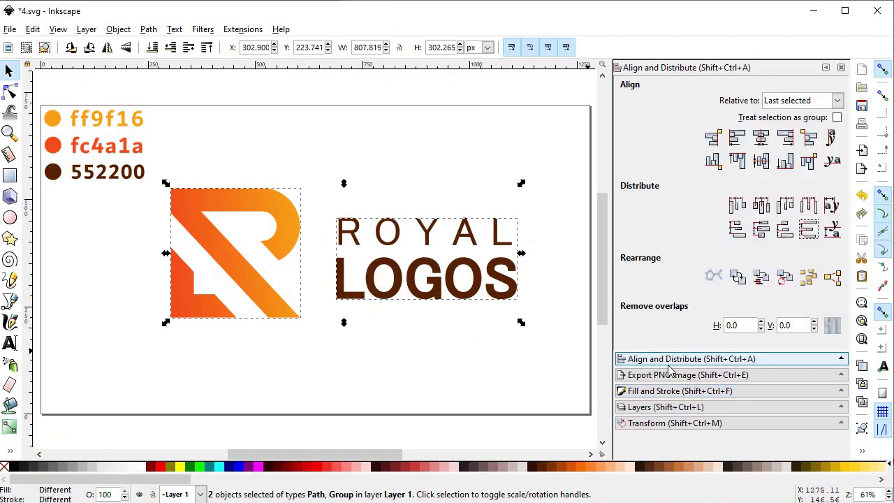
left_click(763, 169)
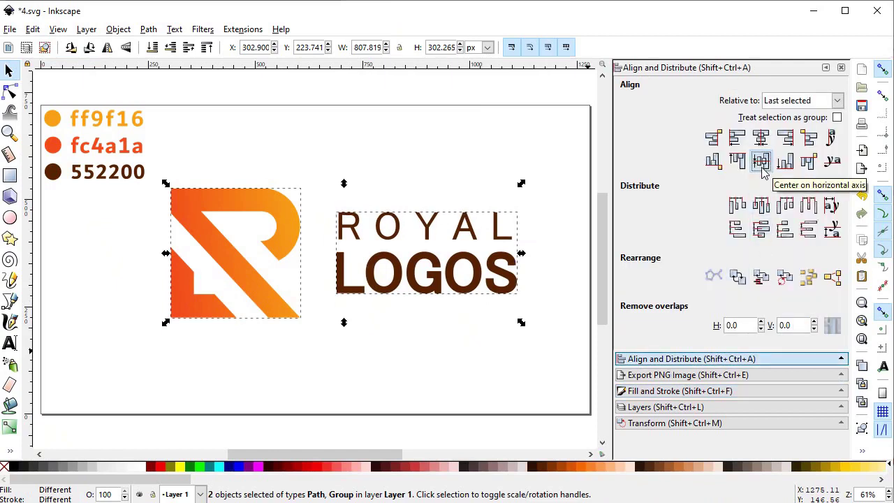
left_click(405, 355)
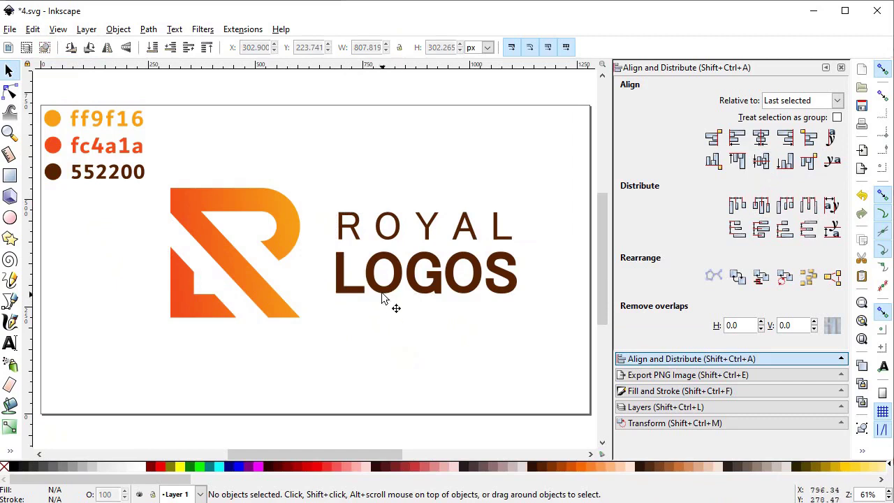
left_click_drag(378, 294, 385, 293)
- Delete the three reference colour circles and their hex code labels from the page
left_click_drag(156, 83, 40, 203)
key("Delete")
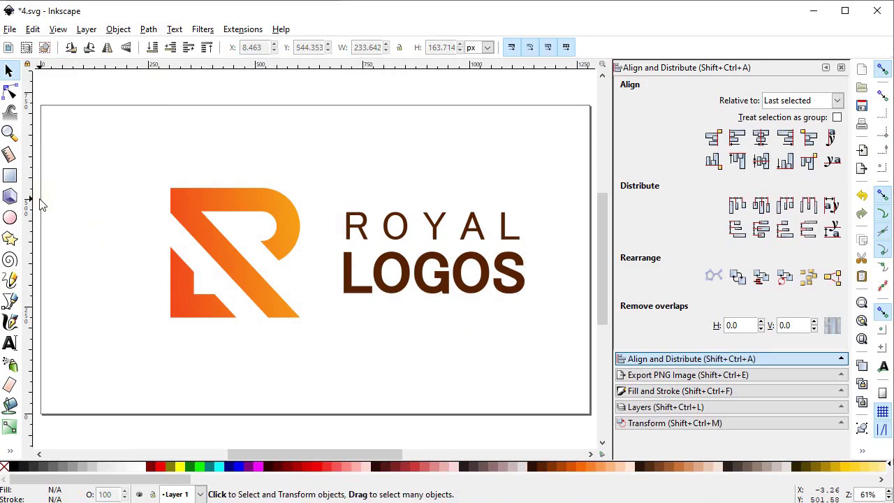
- Move the R mark and the wordmark together about 60 px left to balance them on the page
left_click_drag(548, 174, 128, 359)
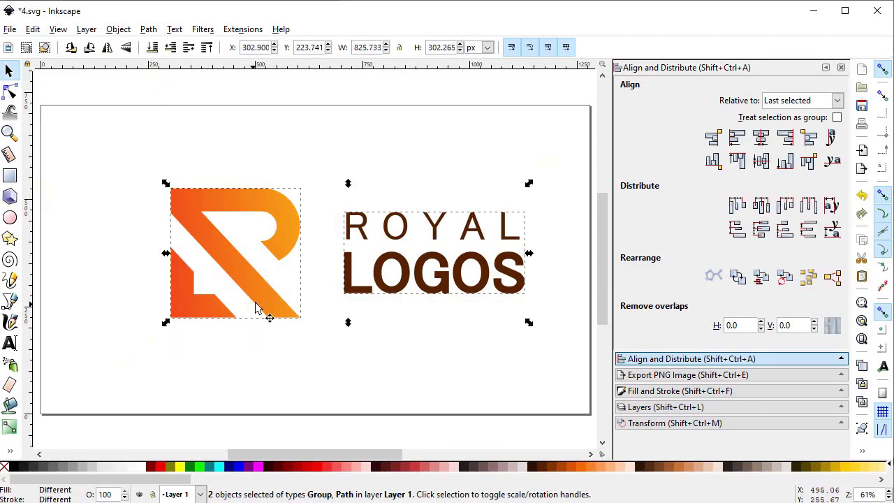
left_click_drag(261, 308, 233, 305)
key("Escape")
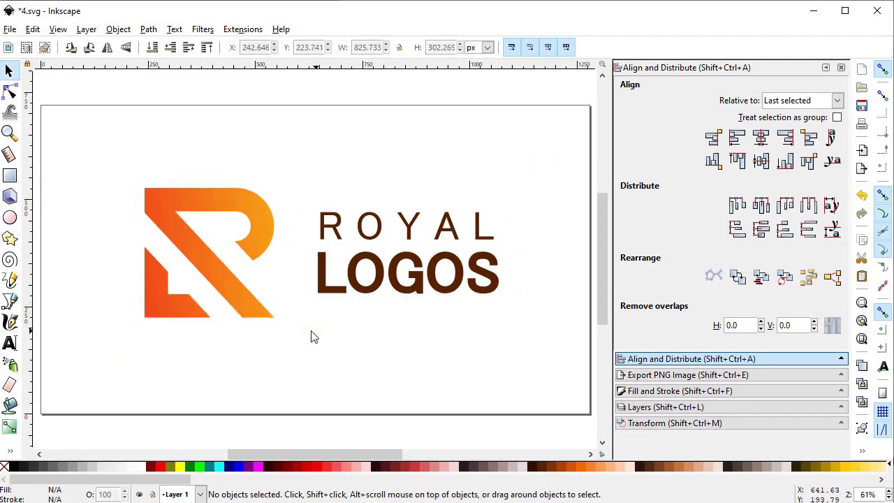